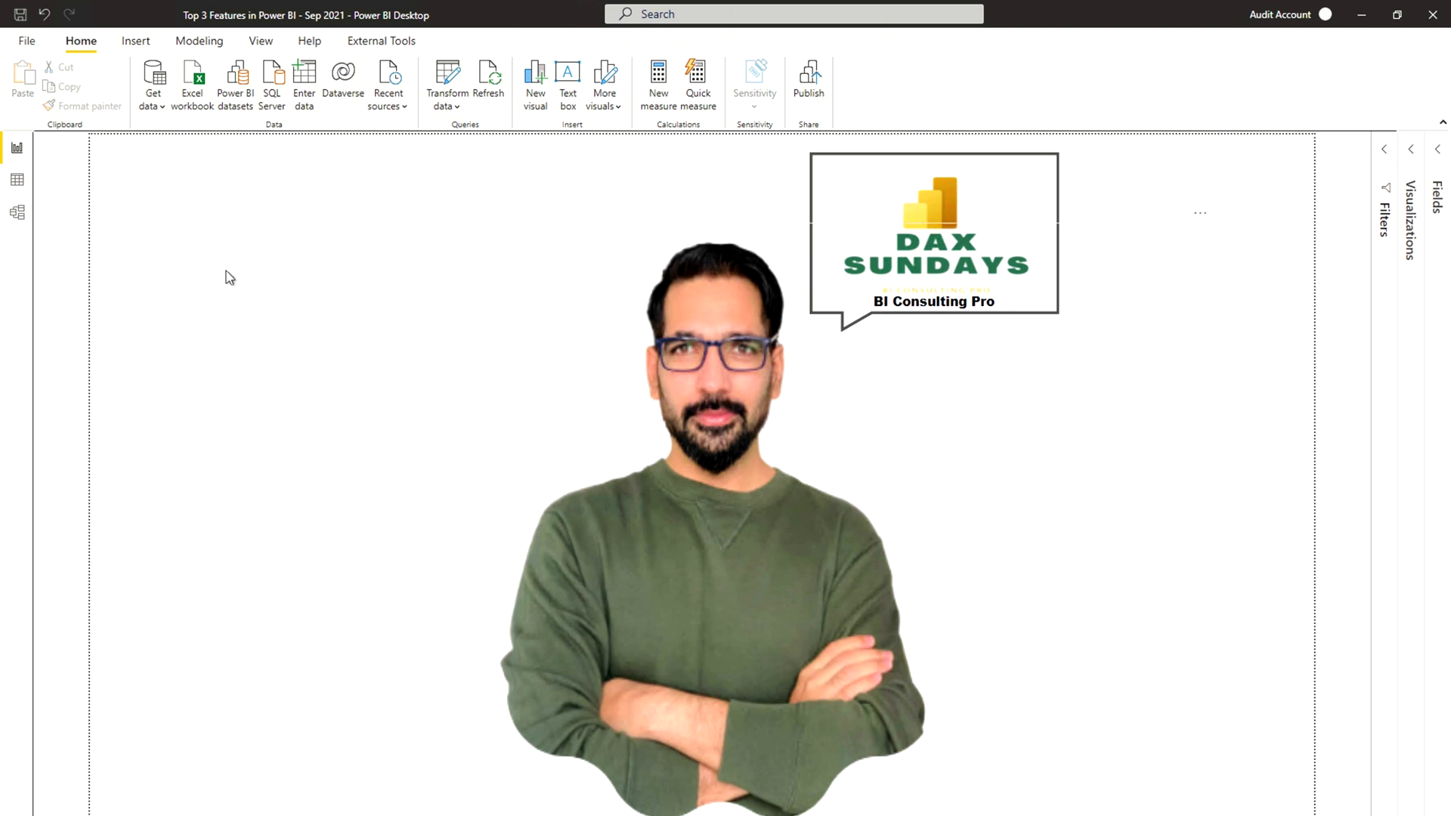
Step: Insert a blank button and place it in the upper-left corner of the report page
{"action": "left_click", "coordinate": [136, 42]}
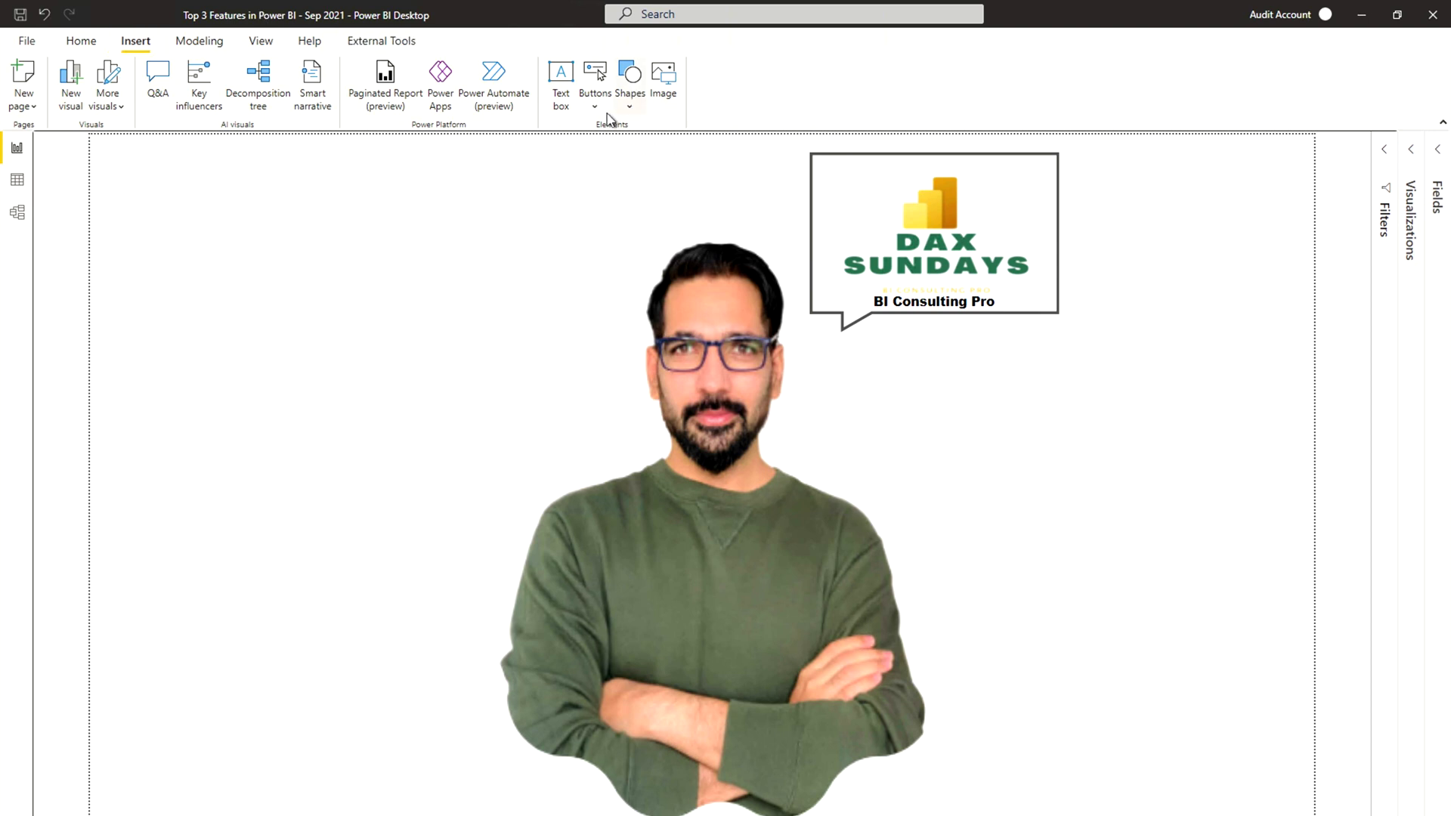
{"action": "left_click", "coordinate": [595, 110]}
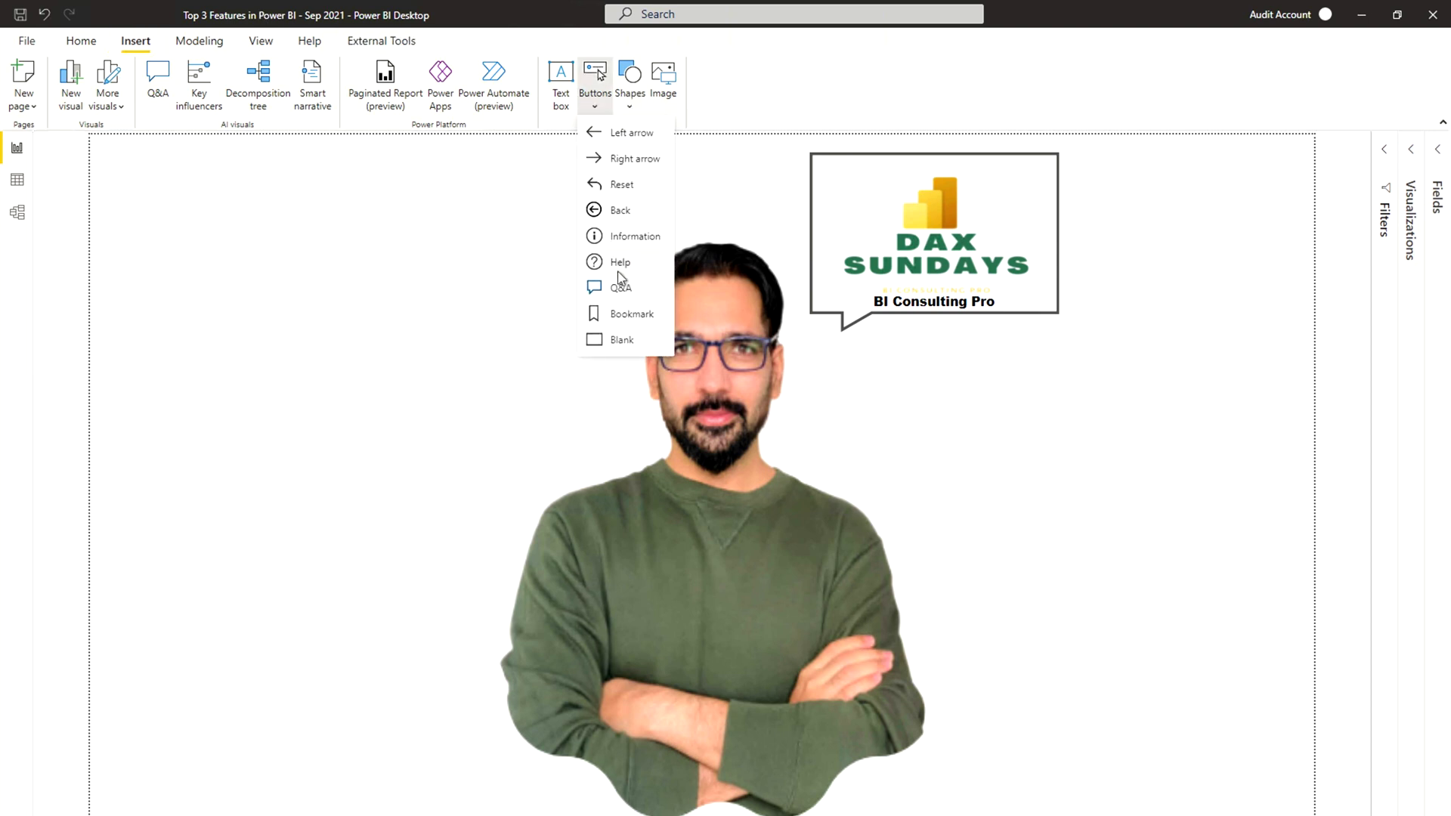
{"action": "left_click", "coordinate": [613, 344]}
{"action": "left_click_drag", "start_coordinate": [178, 170], "coordinate": [370, 312]}
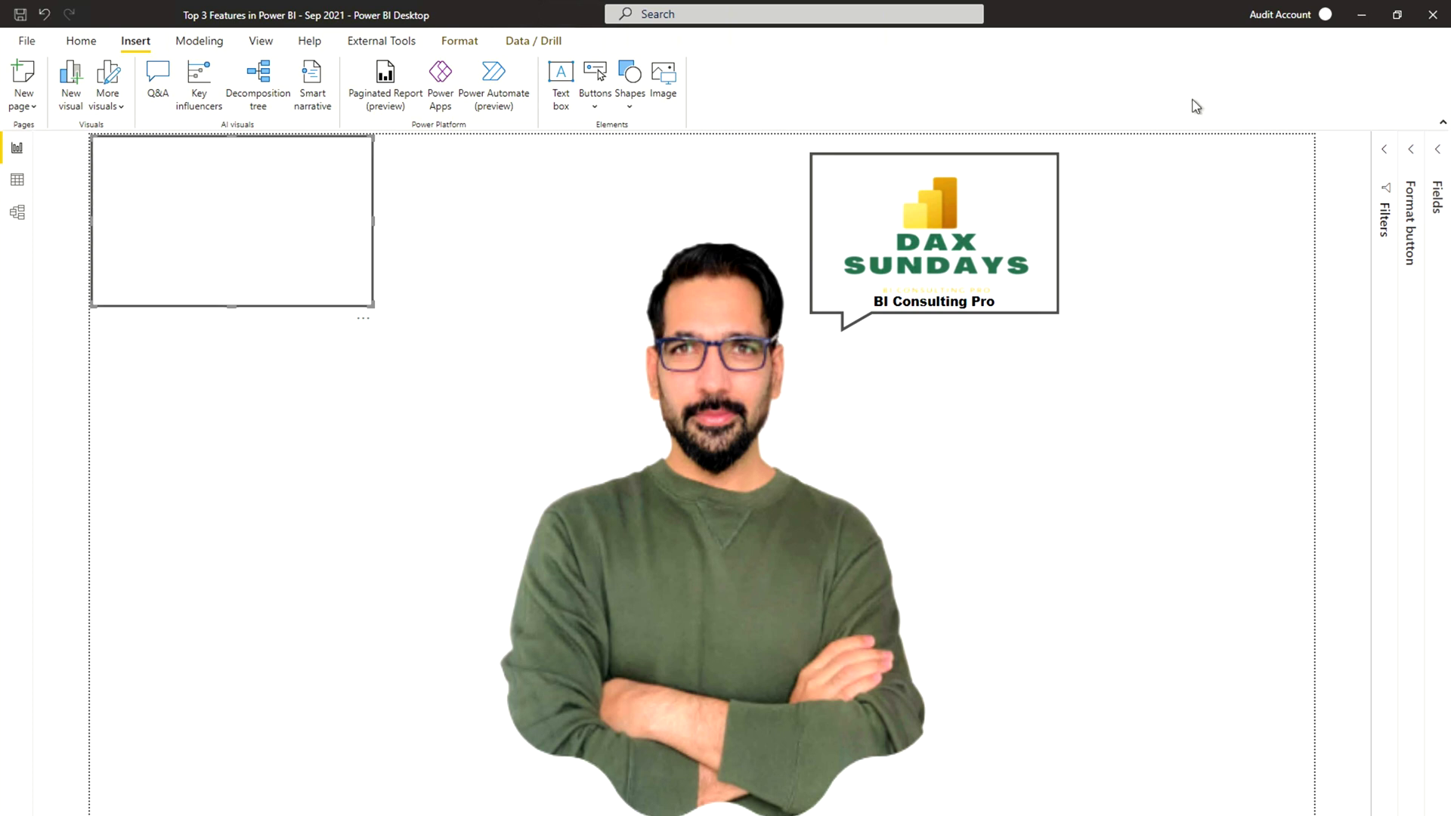
Step: Turn on the blank button's fill and set its transparency to 0%
{"action": "left_click", "coordinate": [1411, 165]}
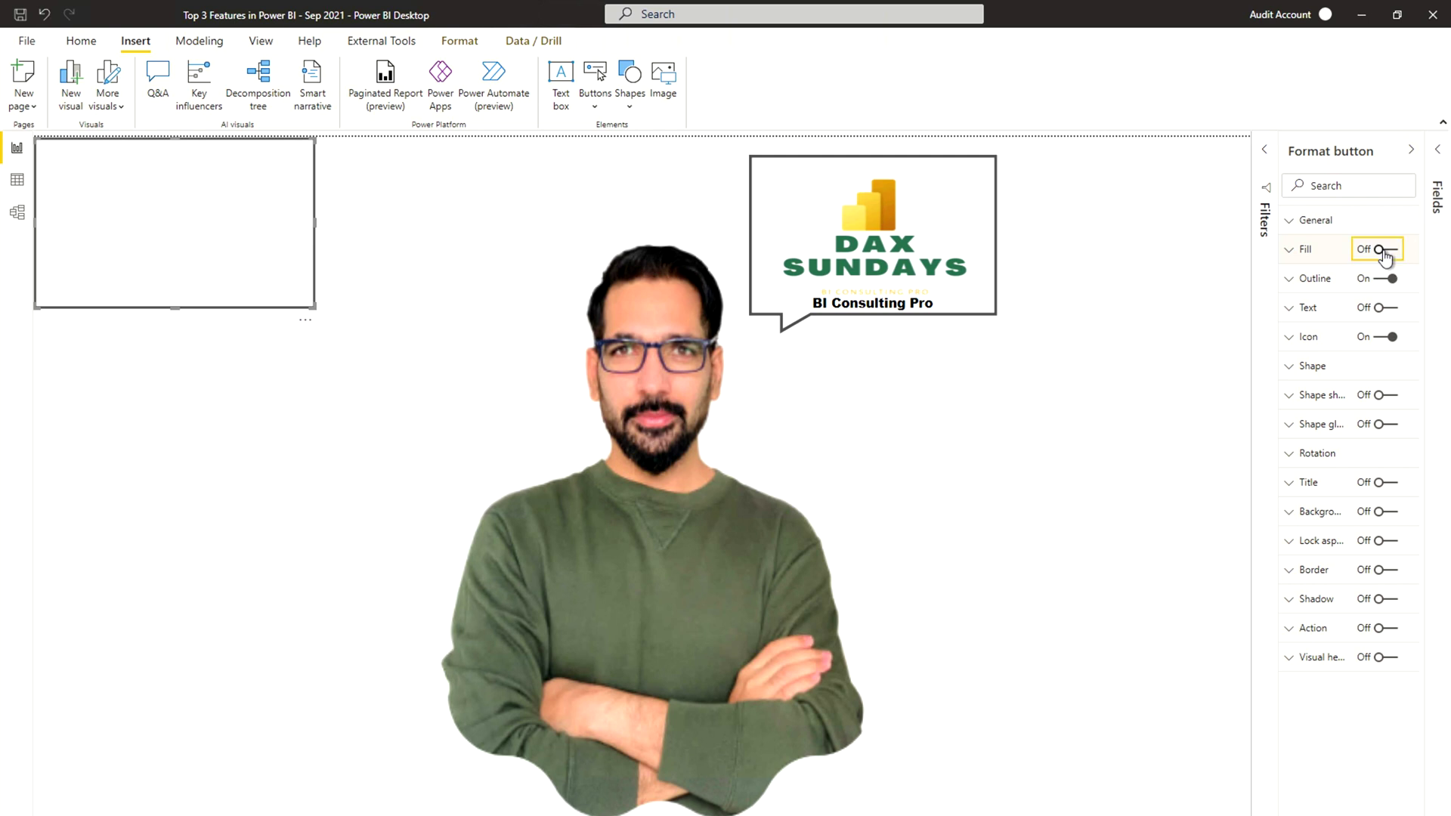
{"action": "left_click", "coordinate": [1394, 252]}
{"action": "left_click", "coordinate": [1299, 250]}
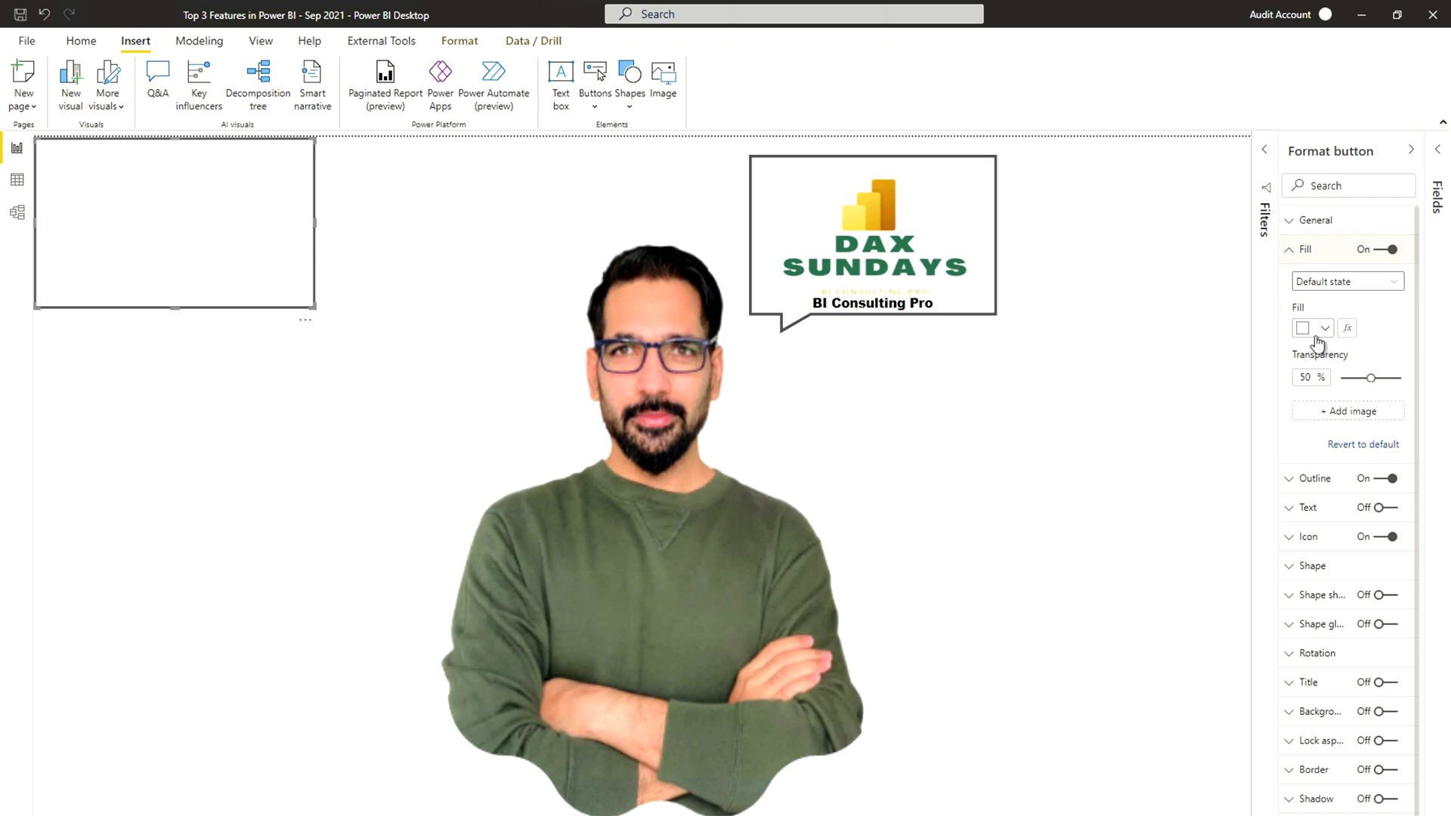
{"action": "left_click_drag", "start_coordinate": [1371, 378], "coordinate": [1325, 378]}
Step: Add biconsulting_pro-removebg-preview from the Downloads Images folder as the button's fill image, with Image Fit set to Fit
{"action": "left_click", "coordinate": [1331, 412]}
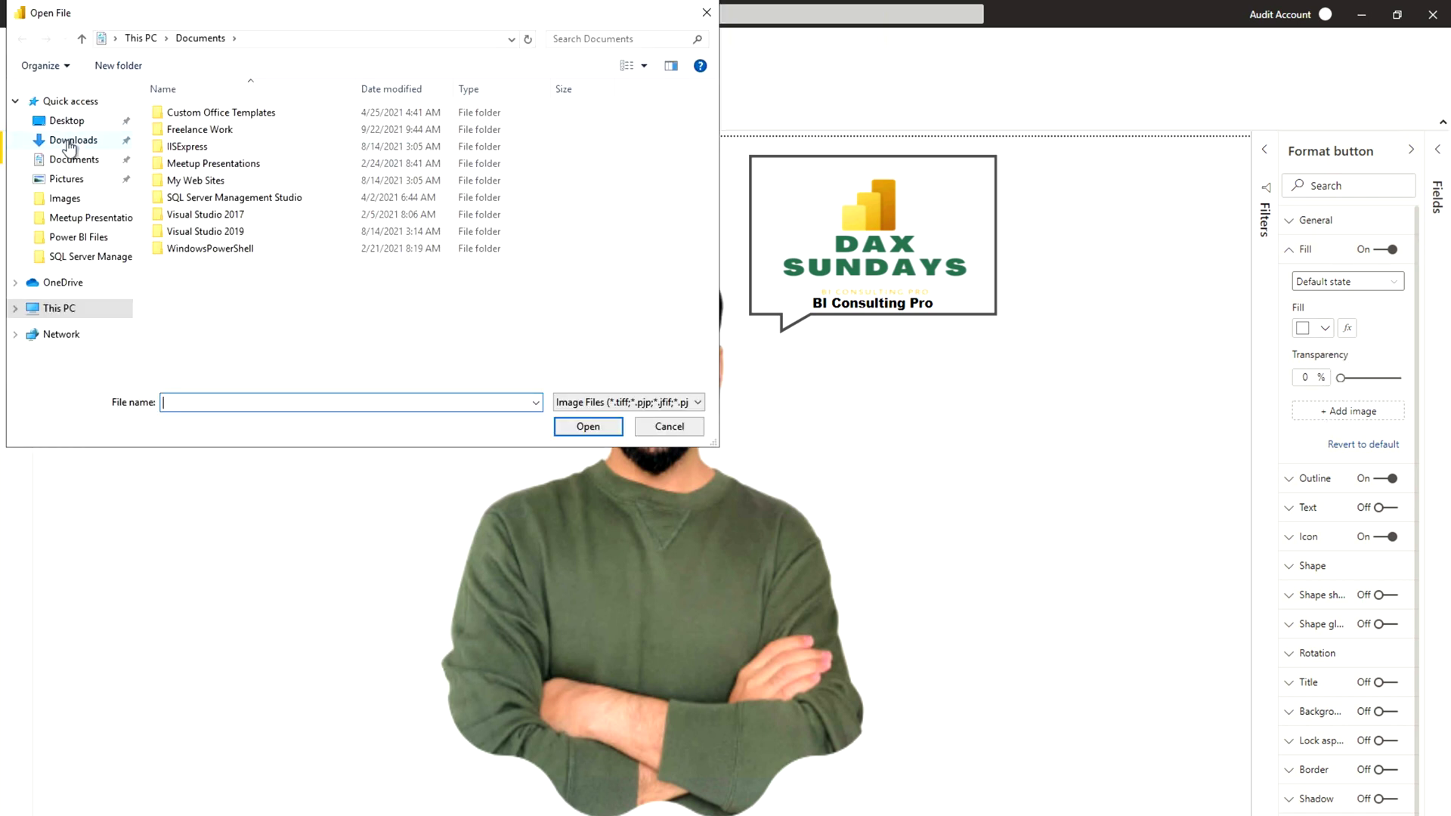
{"action": "left_click", "coordinate": [69, 142]}
{"action": "double_click", "coordinate": [363, 130]}
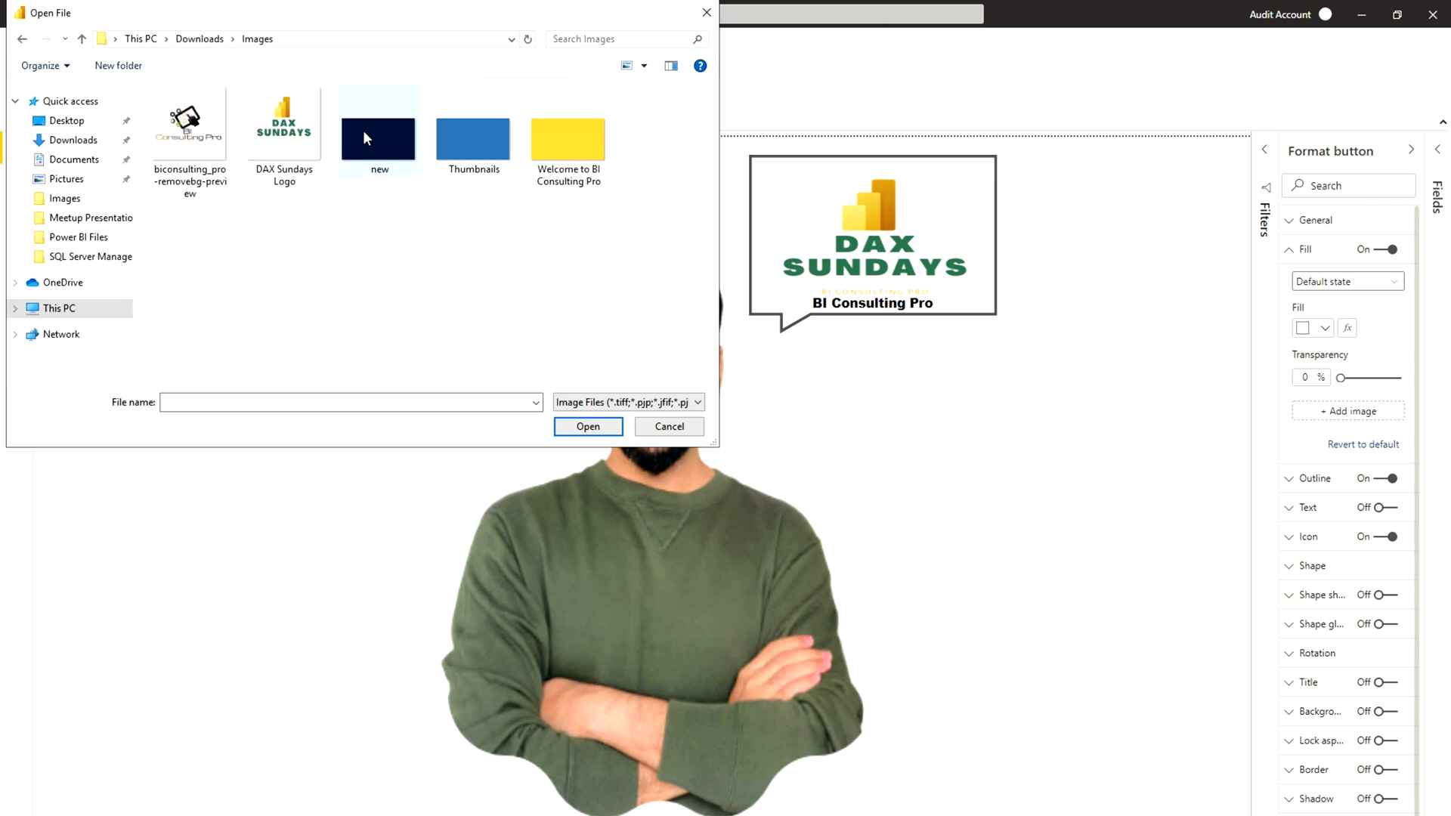
{"action": "double_click", "coordinate": [214, 120]}
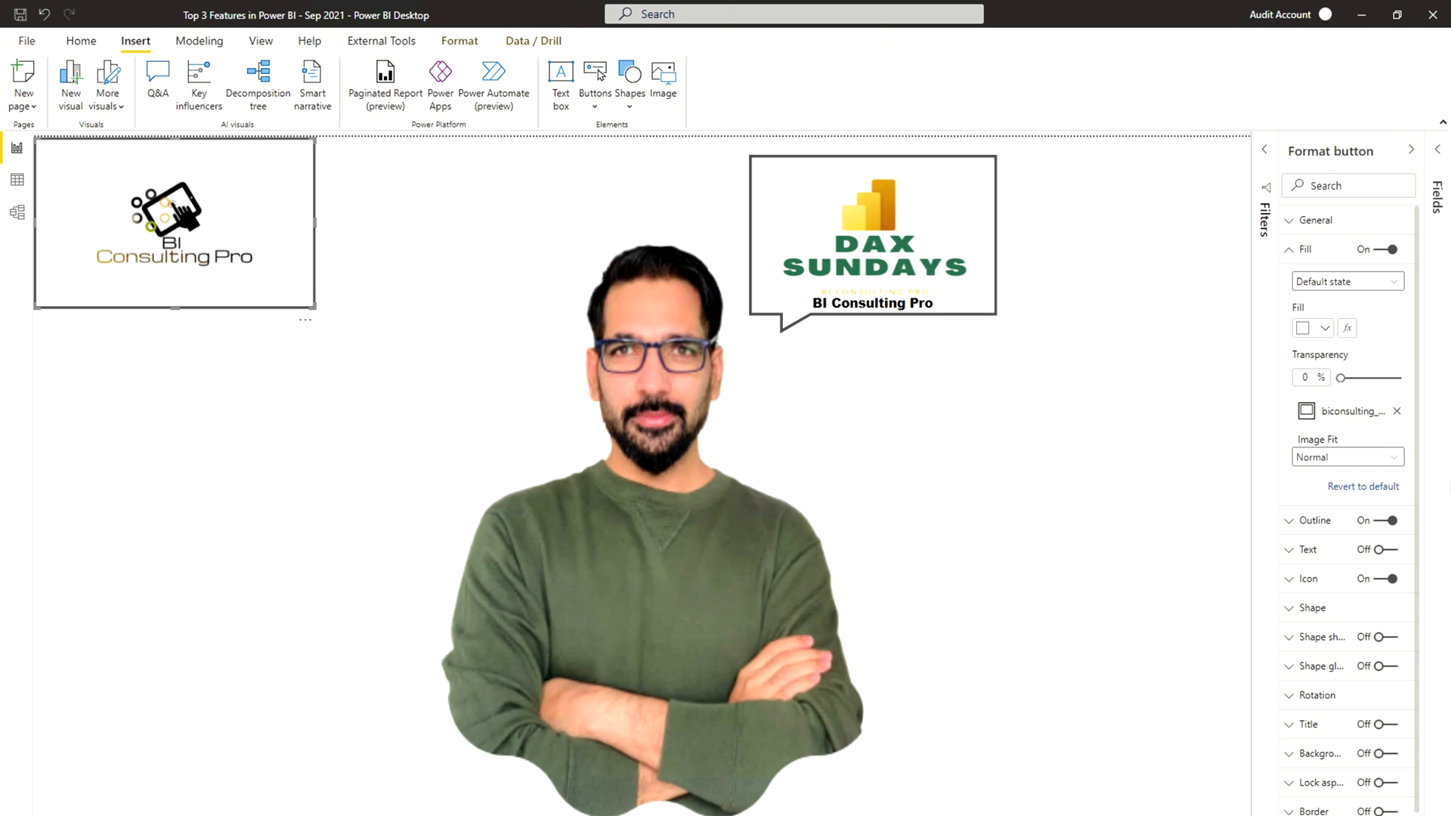
{"action": "left_click", "coordinate": [1336, 463]}
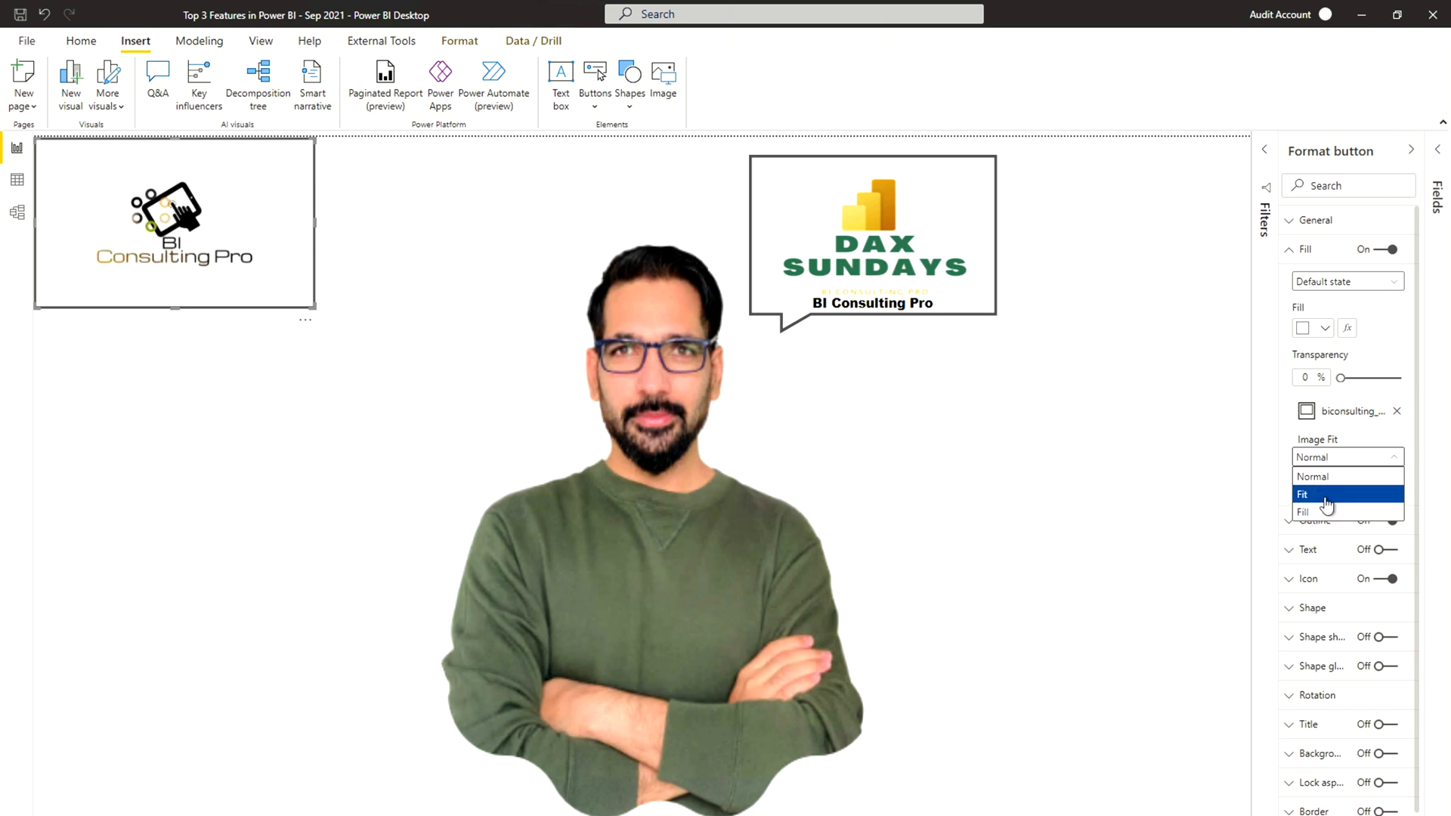
{"action": "left_click", "coordinate": [1328, 498]}
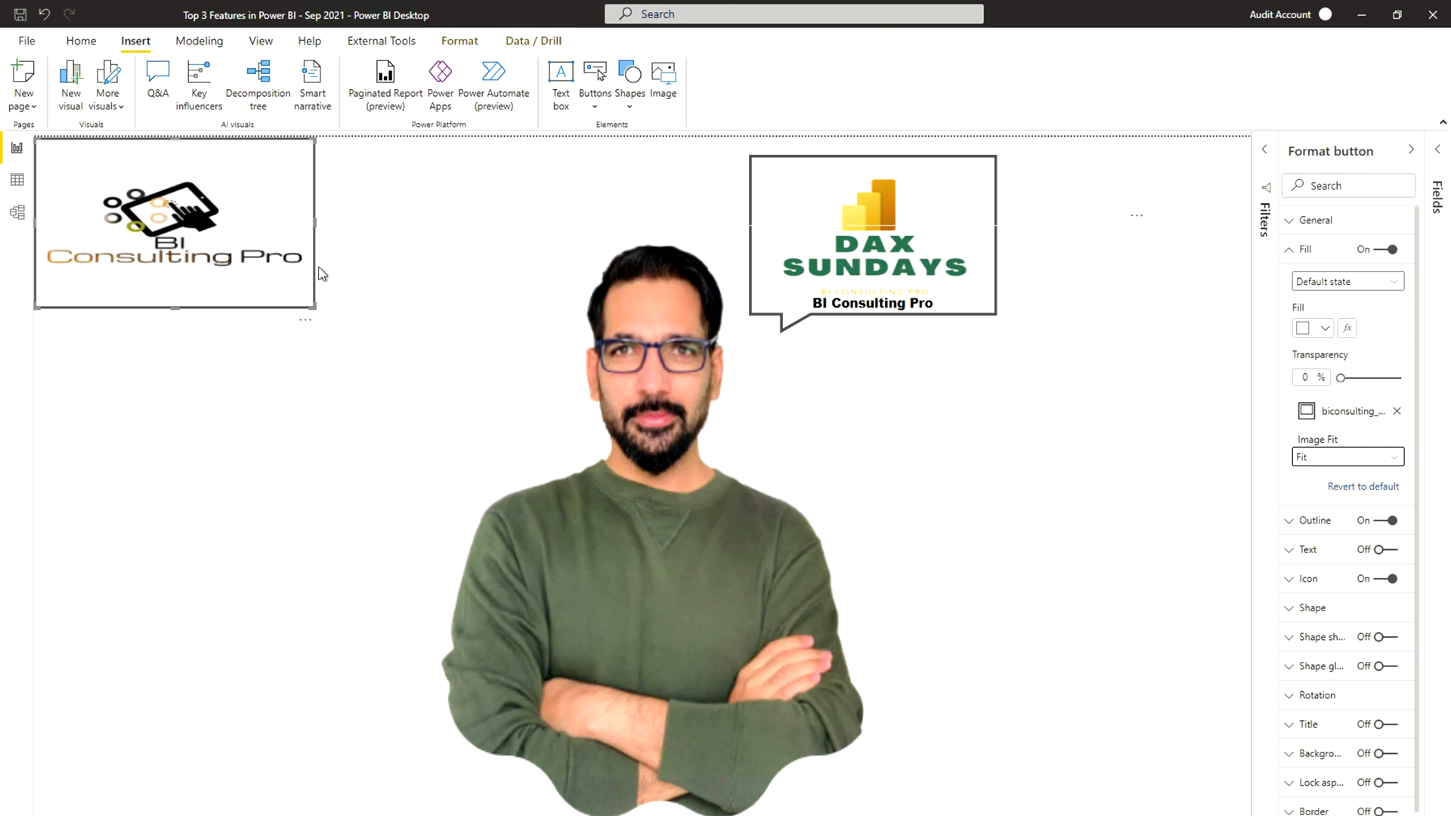
Step: Narrow the logo button and move it inward, aligning its lower edge with that of the speech bubble
{"action": "left_click_drag", "start_coordinate": [315, 221], "coordinate": [243, 231]}
{"action": "left_click_drag", "start_coordinate": [123, 200], "coordinate": [224, 228]}
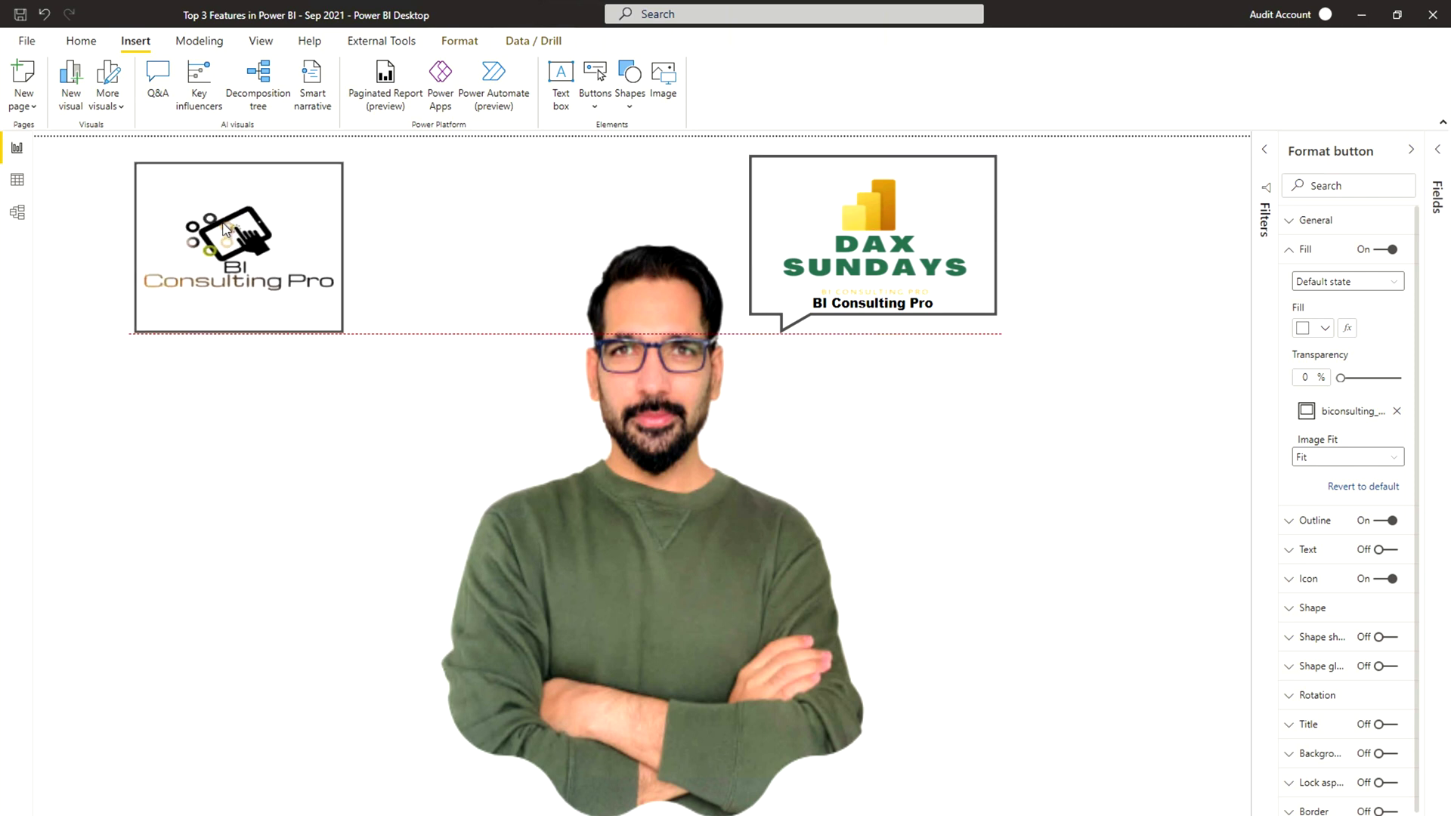
{"action": "left_click_drag", "start_coordinate": [224, 229], "coordinate": [225, 229]}
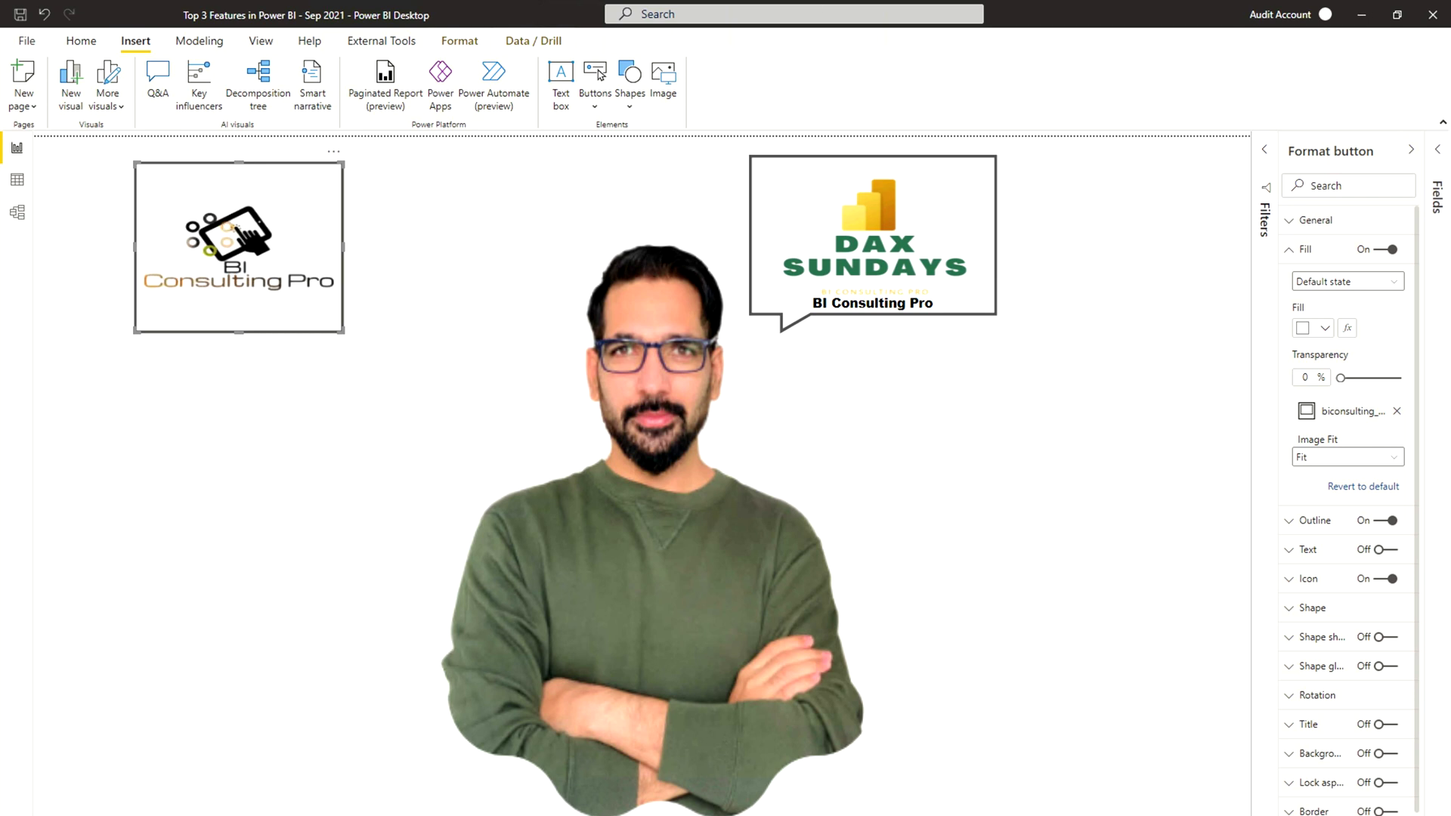
Step: Turn on the logo button's text, enter BCP for the default state, and align it vertically to the bottom
{"action": "left_click", "coordinate": [1377, 551]}
{"action": "left_click", "coordinate": [1308, 551]}
{"action": "left_click", "coordinate": [1323, 628]}
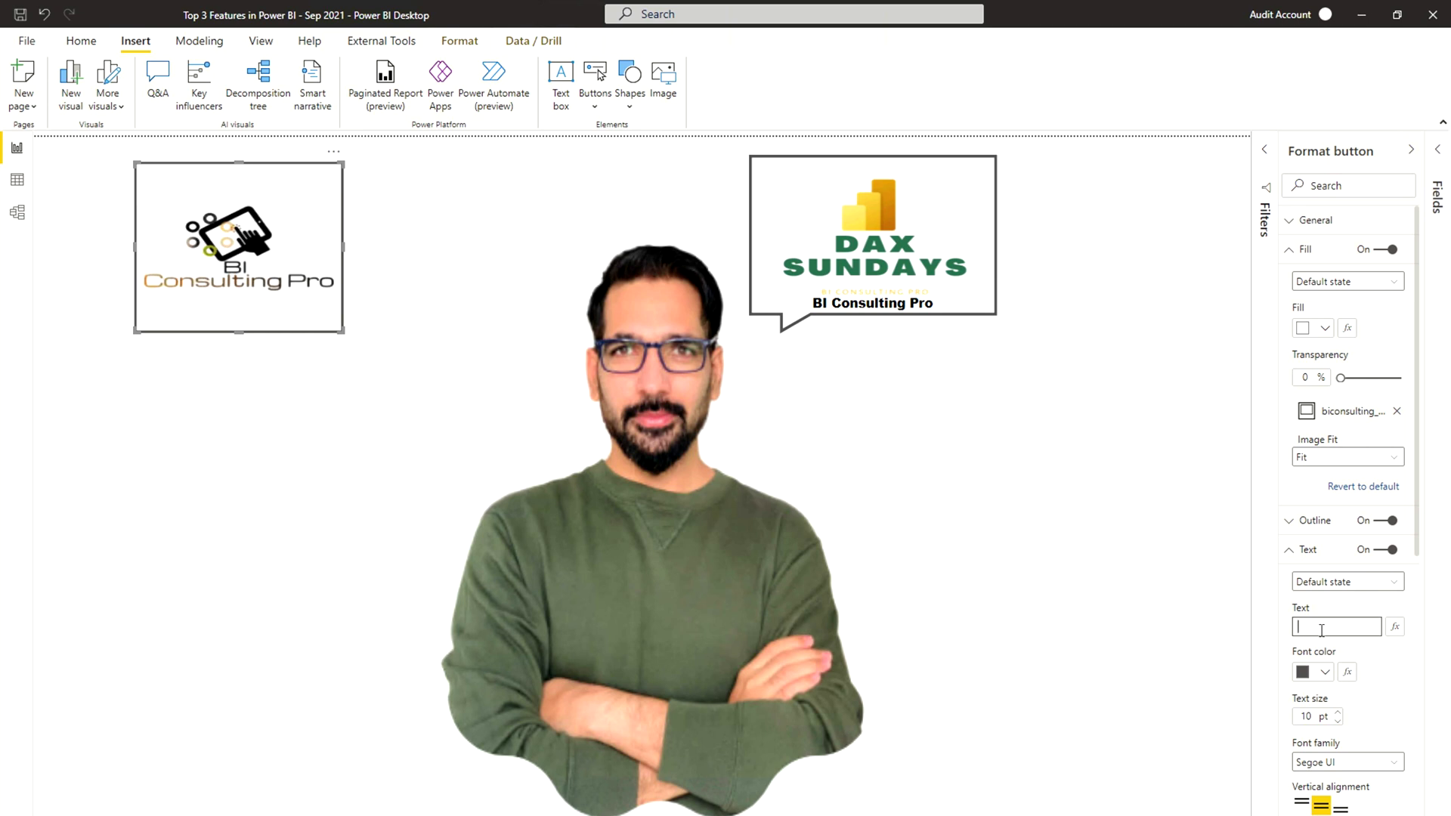
{"action": "left_click", "coordinate": [1388, 589]}
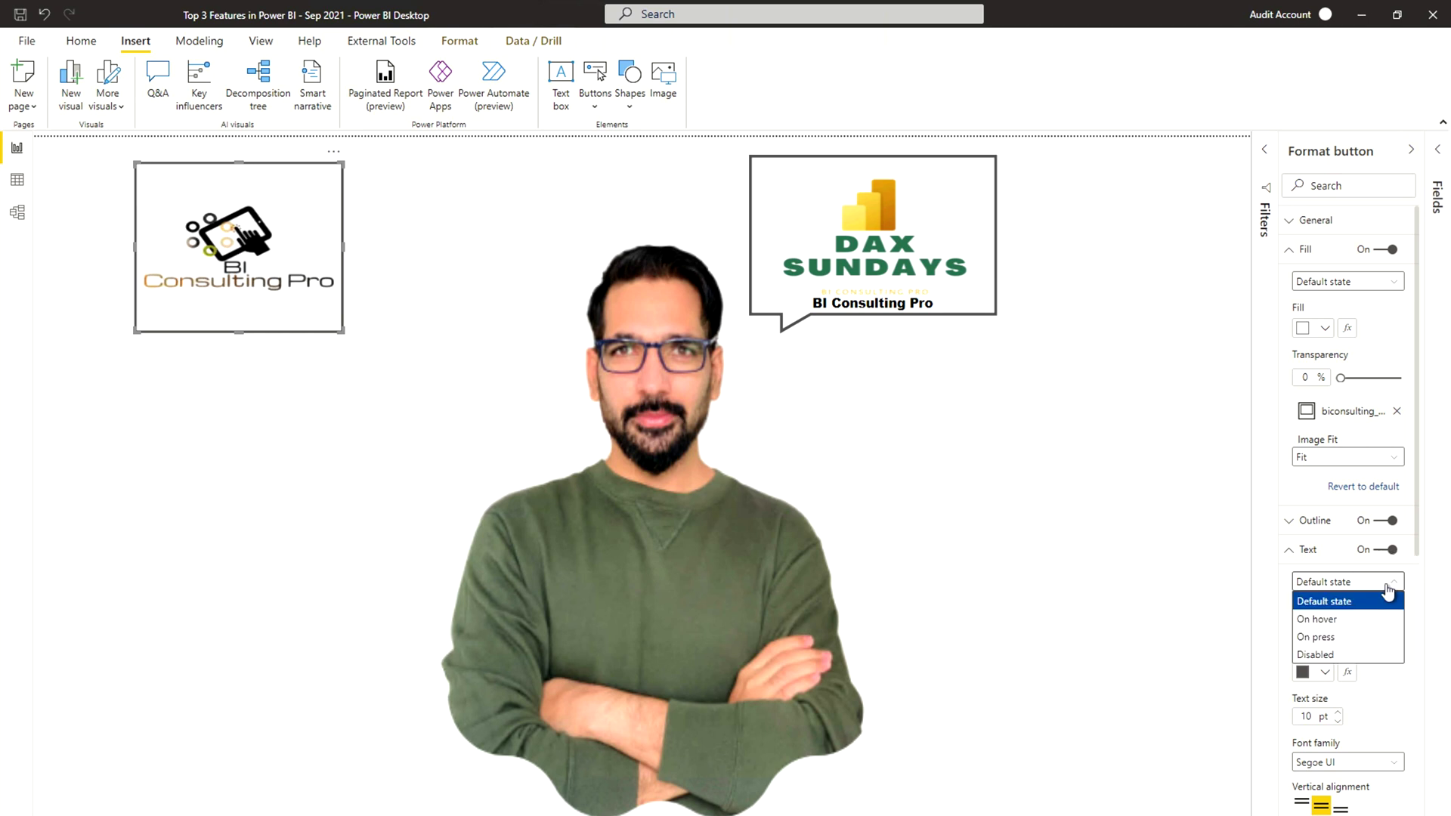
{"action": "left_click", "coordinate": [1413, 613]}
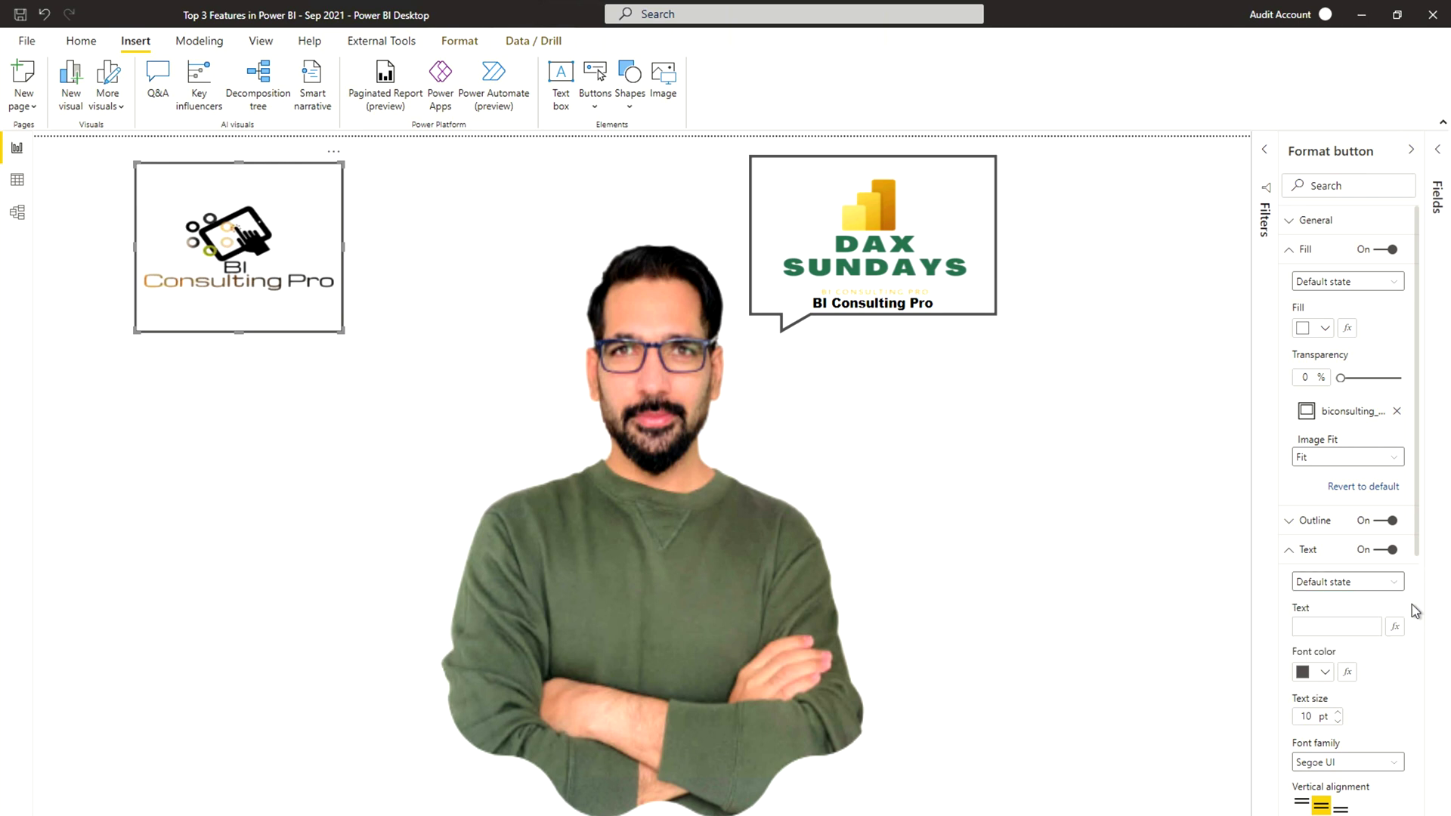
{"action": "left_click", "coordinate": [1325, 629]}
{"action": "type", "text": "BCP"}
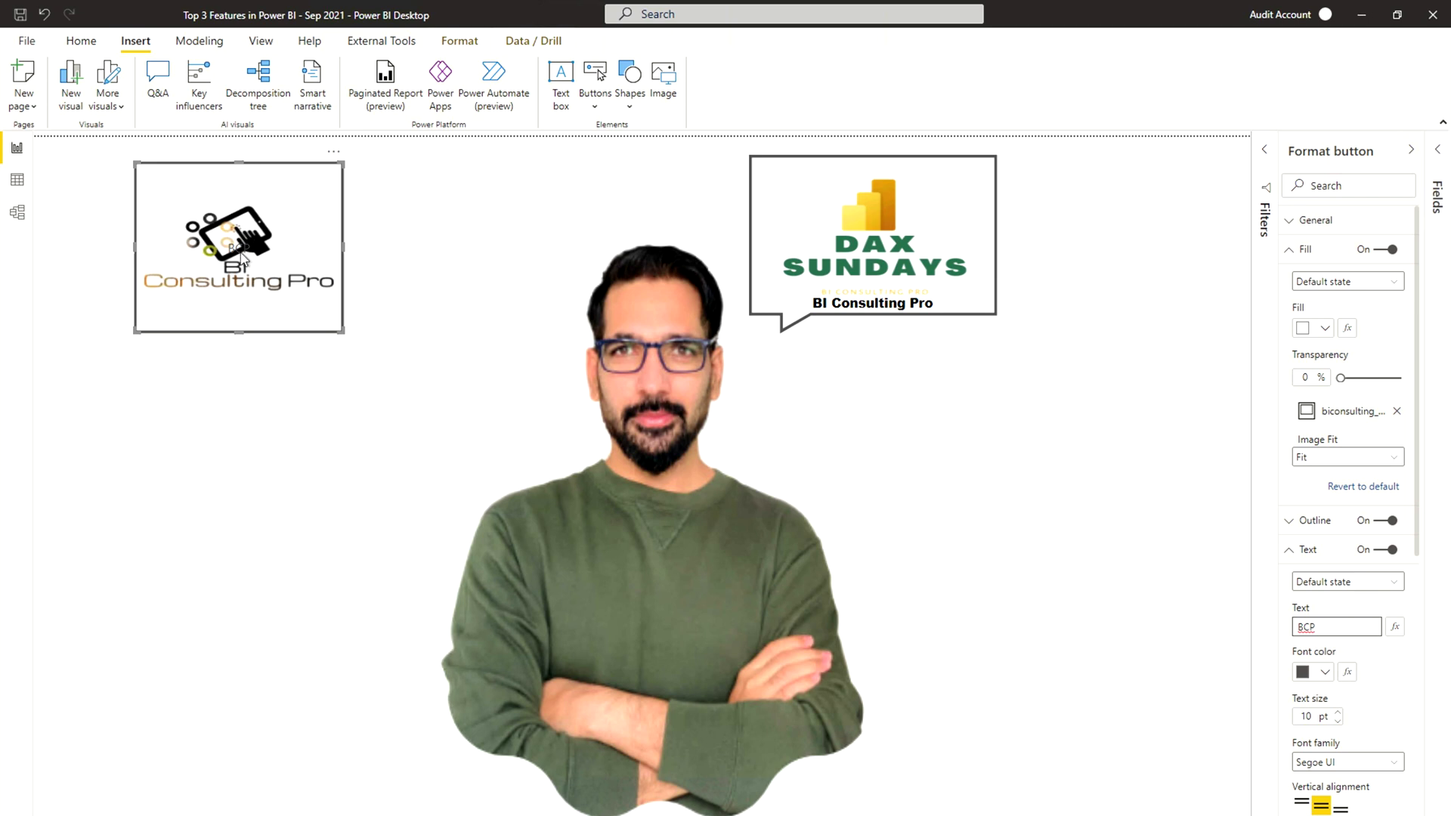
{"action": "left_click", "coordinate": [1338, 810]}
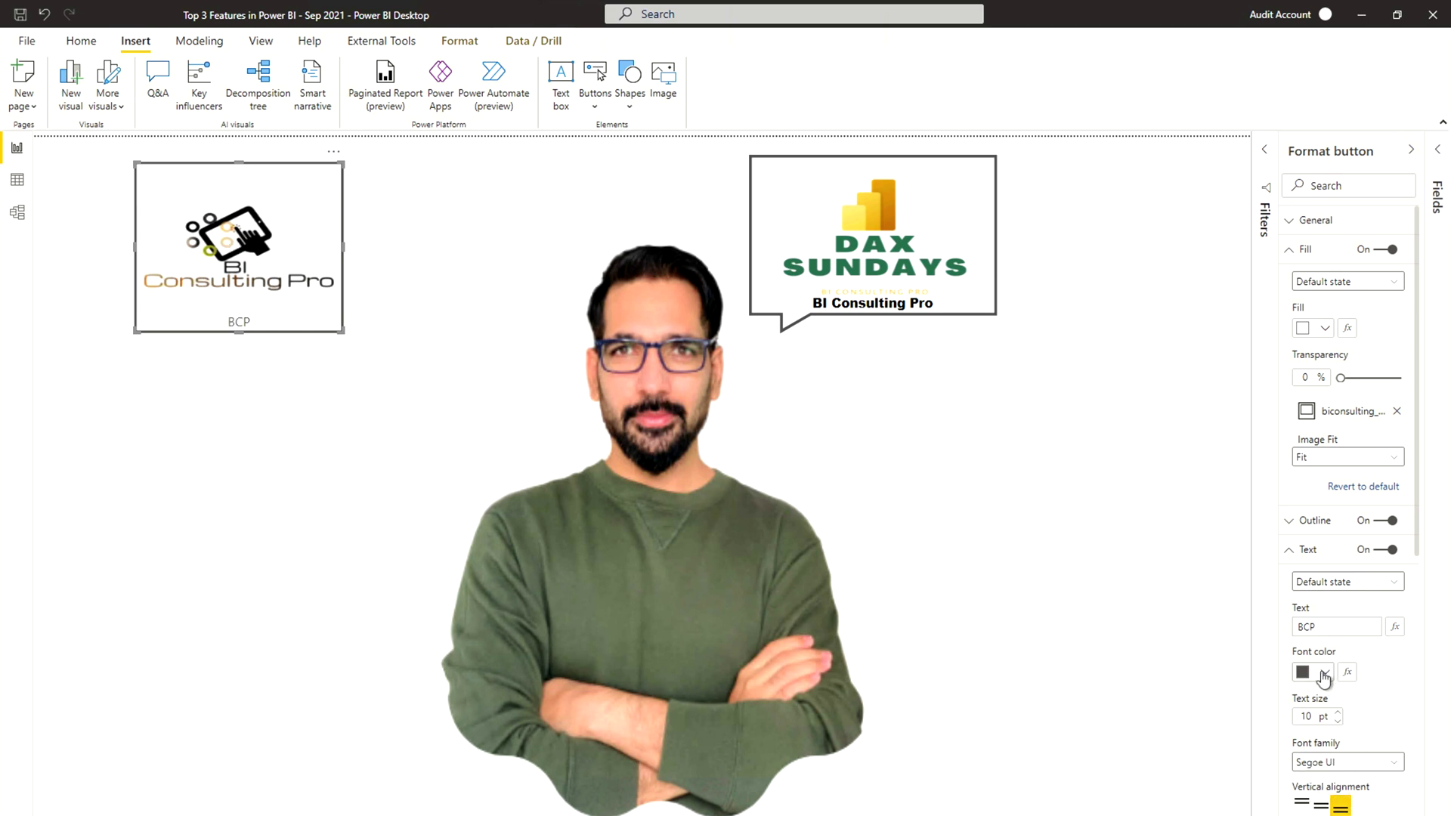
Step: Set the font family of the button's BCP text to Arial Black and collapse the text settings
{"action": "left_click", "coordinate": [1355, 765]}
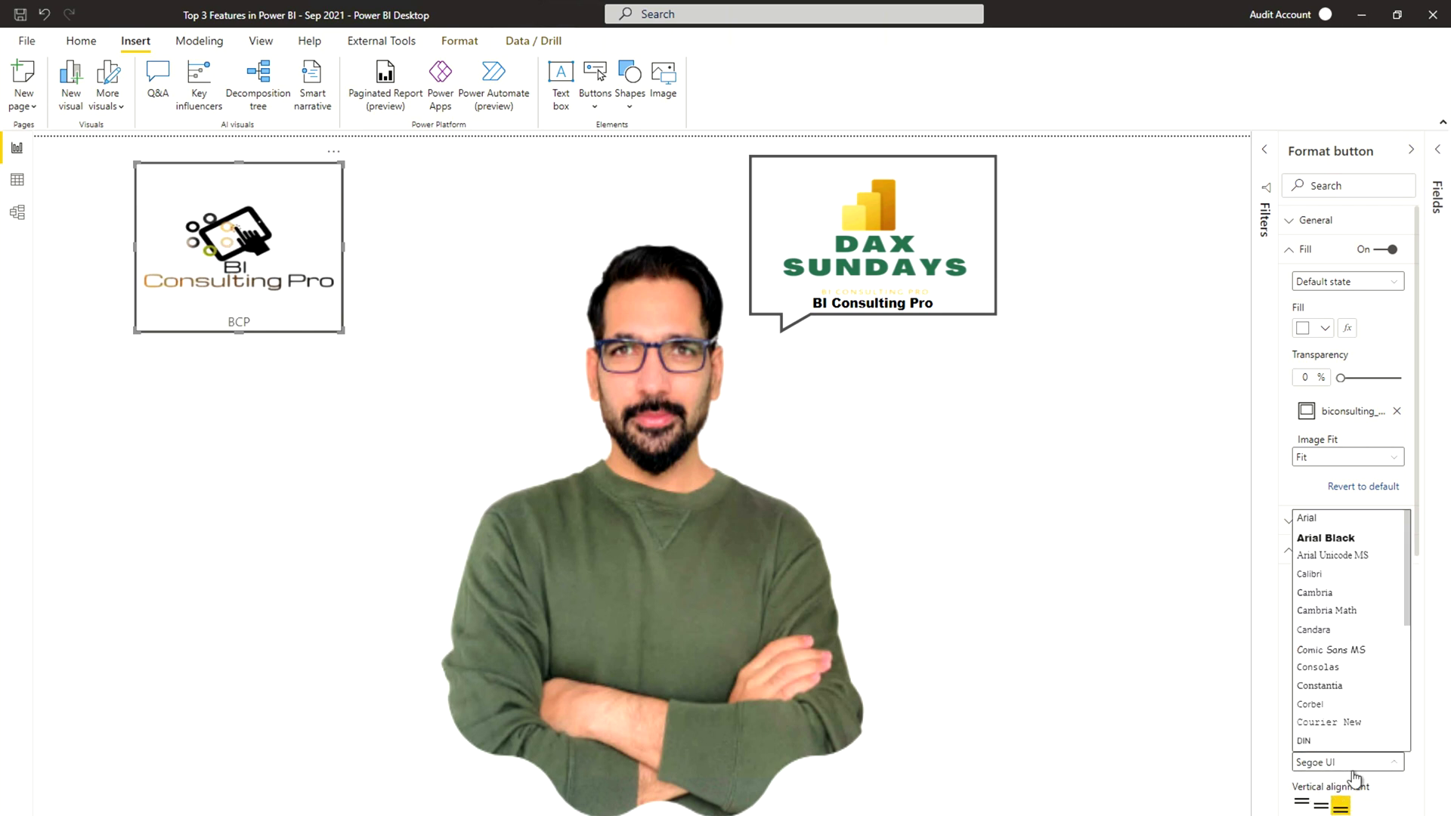
{"action": "left_click", "coordinate": [1345, 542]}
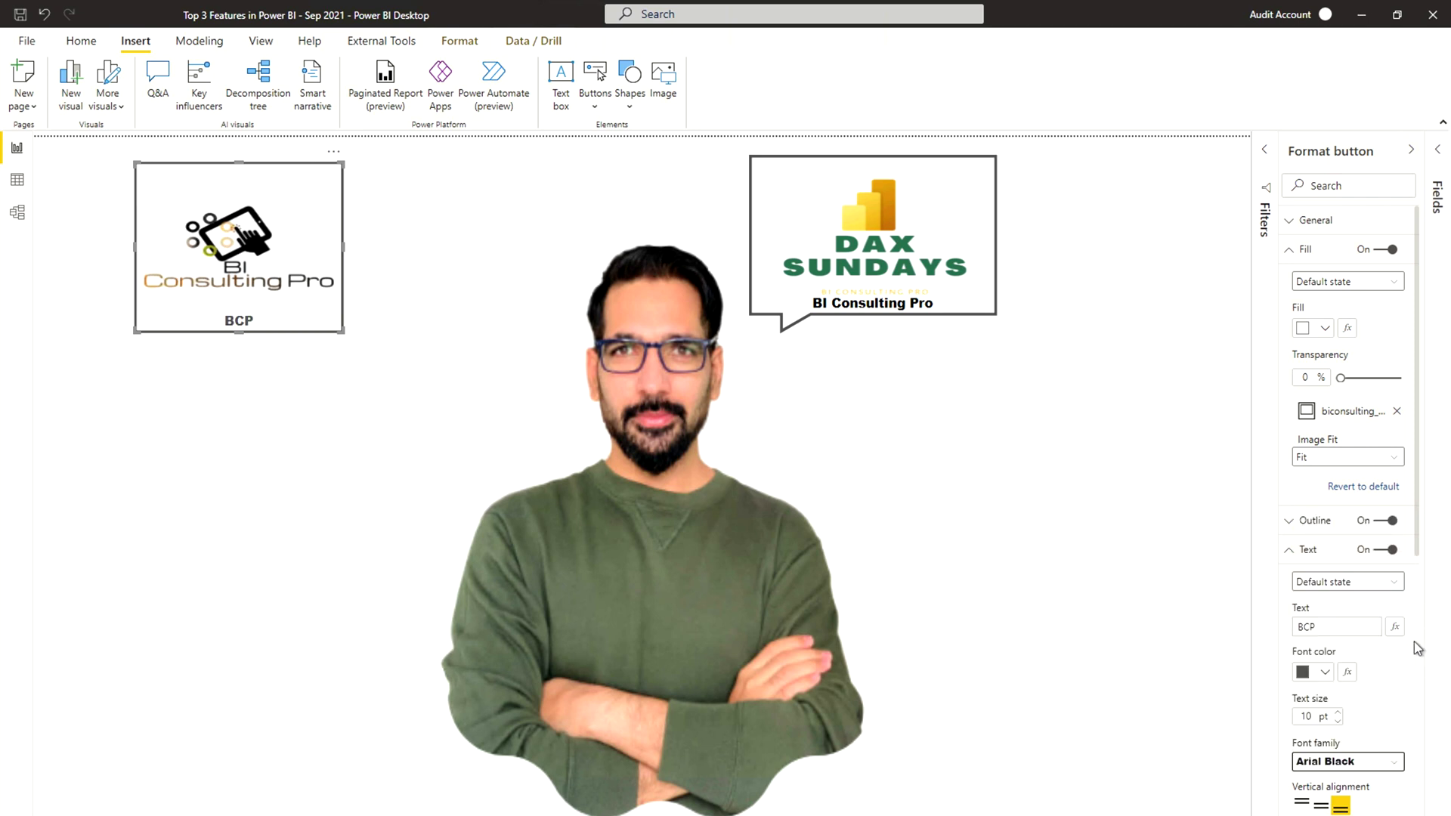
{"action": "left_click", "coordinate": [1420, 554]}
{"action": "left_click_drag", "start_coordinate": [1420, 554], "coordinate": [1419, 626]}
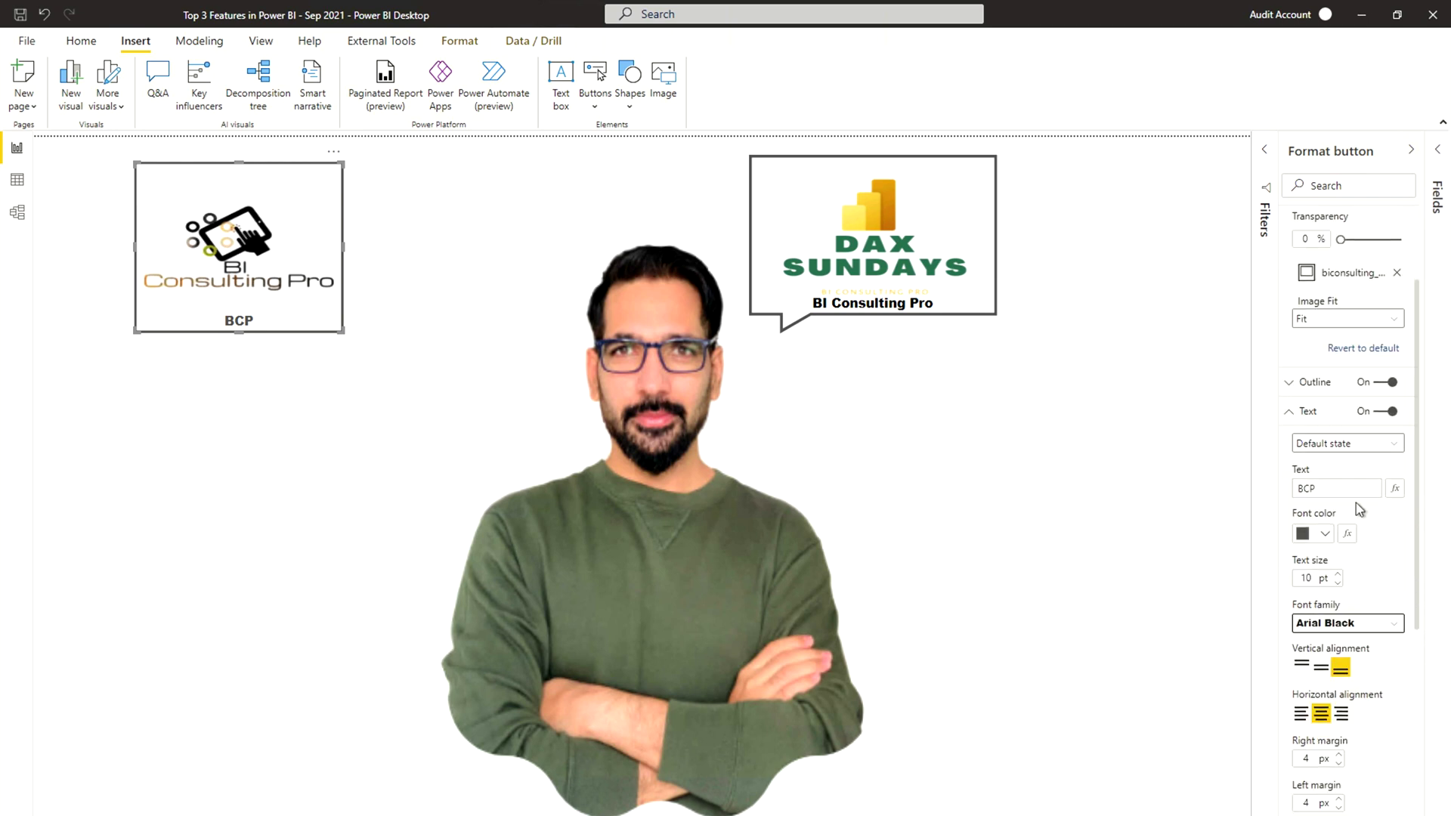
{"action": "left_click", "coordinate": [1312, 414]}
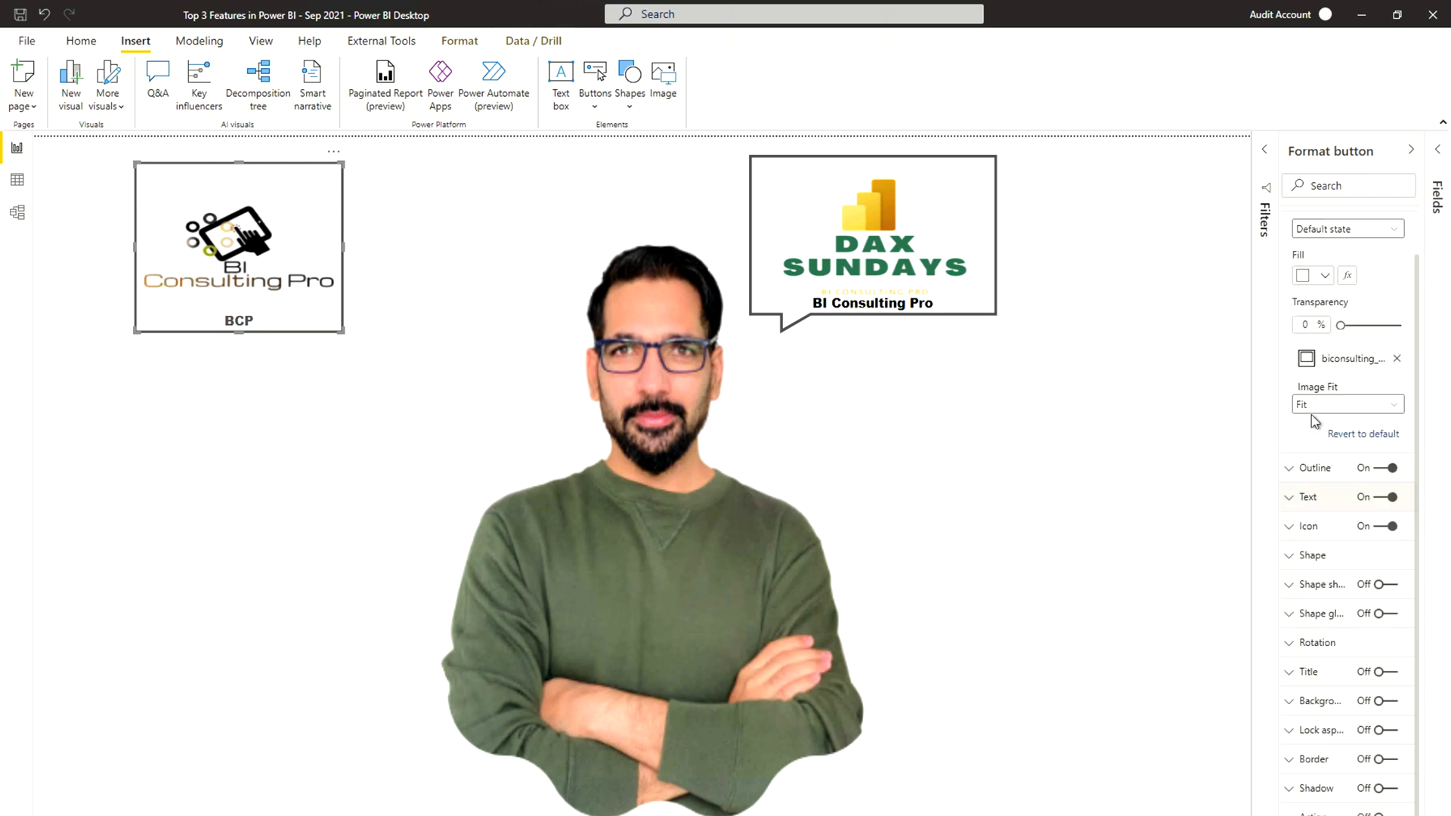
Step: Try the Pentagon and Pill shapes on the logo button in its default state
{"action": "left_click", "coordinate": [1313, 556]}
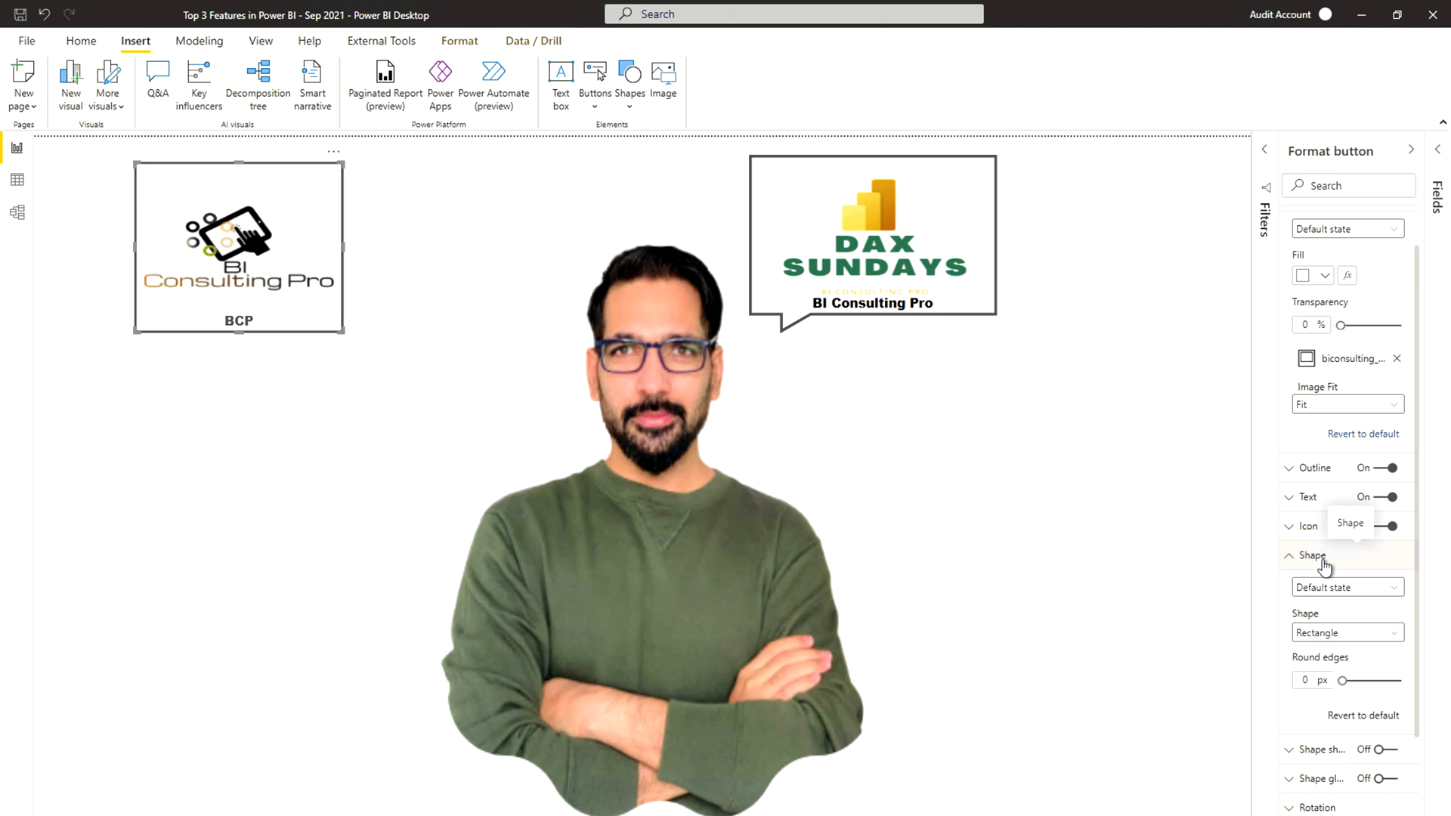
{"action": "left_click", "coordinate": [1337, 639]}
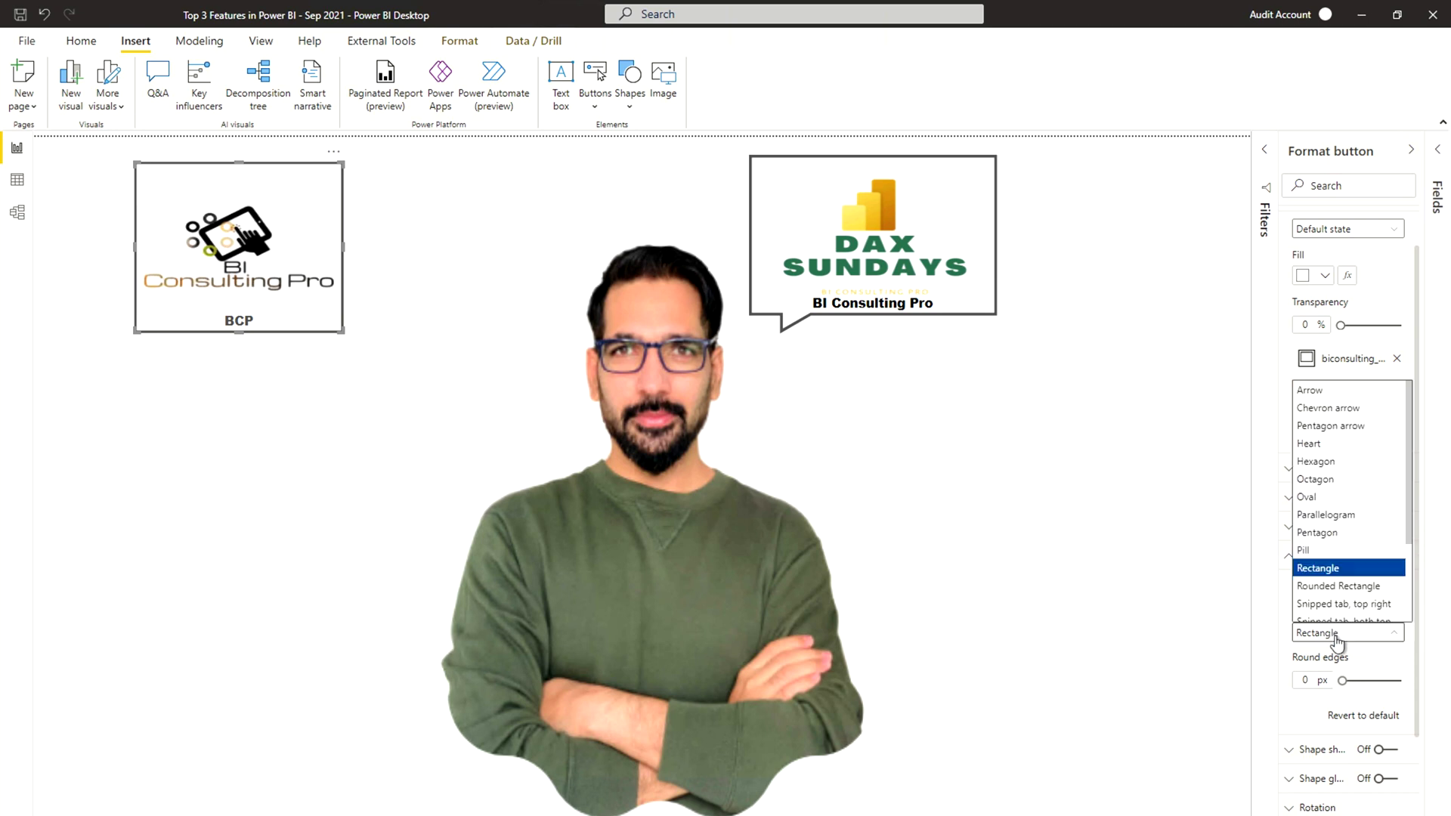
{"action": "left_click", "coordinate": [1342, 534]}
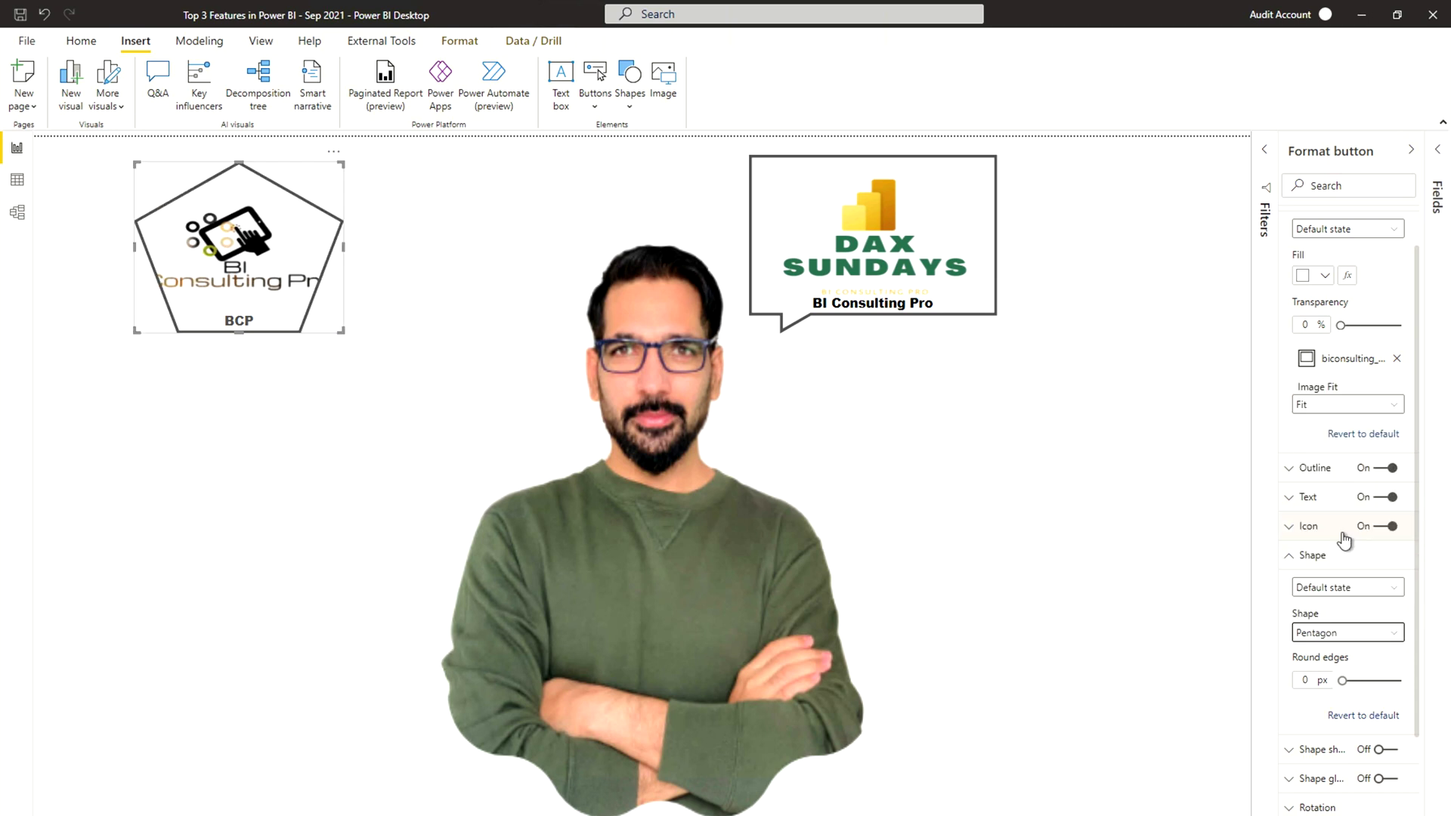
{"action": "left_click", "coordinate": [1342, 640]}
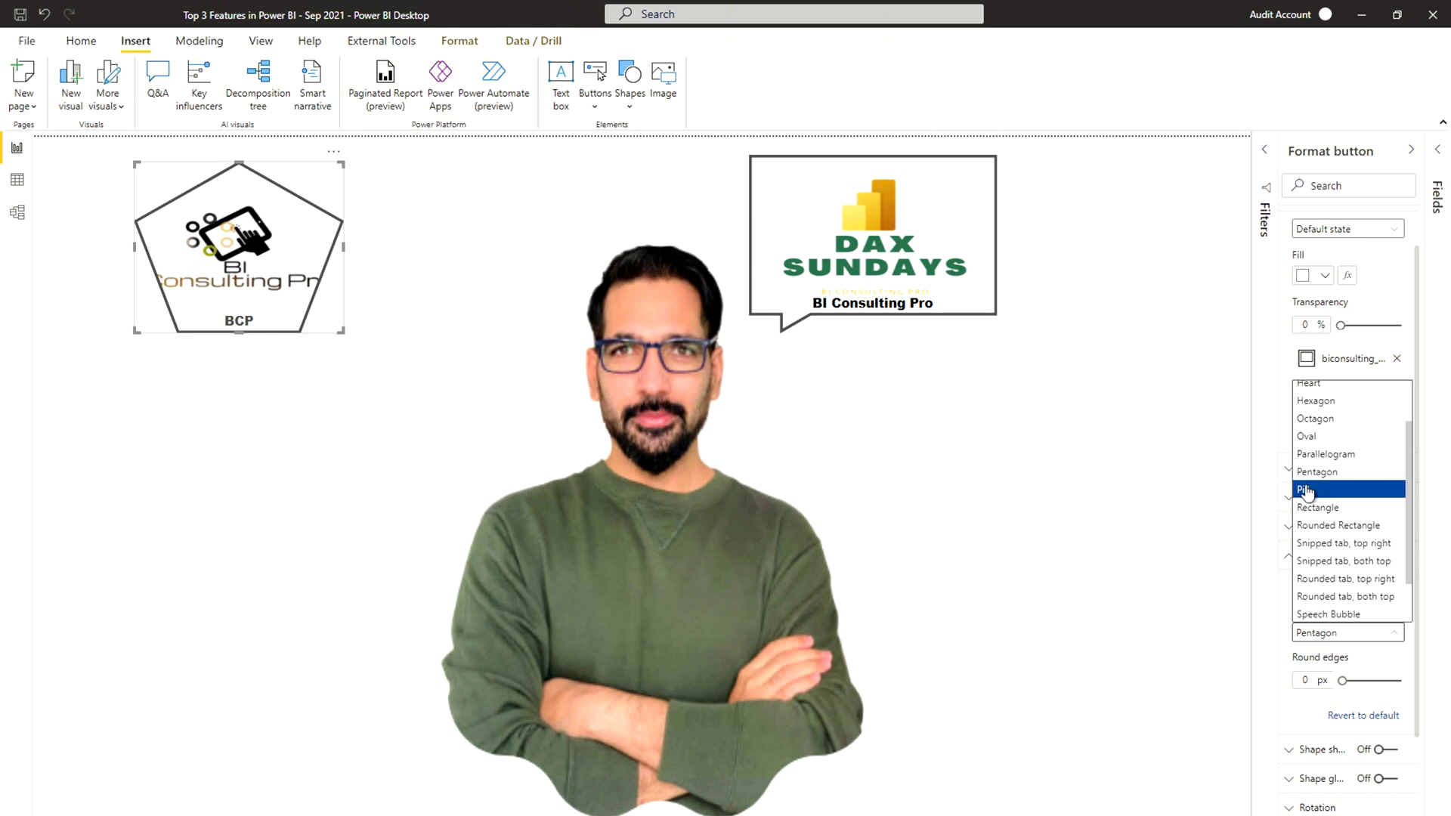
{"action": "left_click", "coordinate": [1308, 493]}
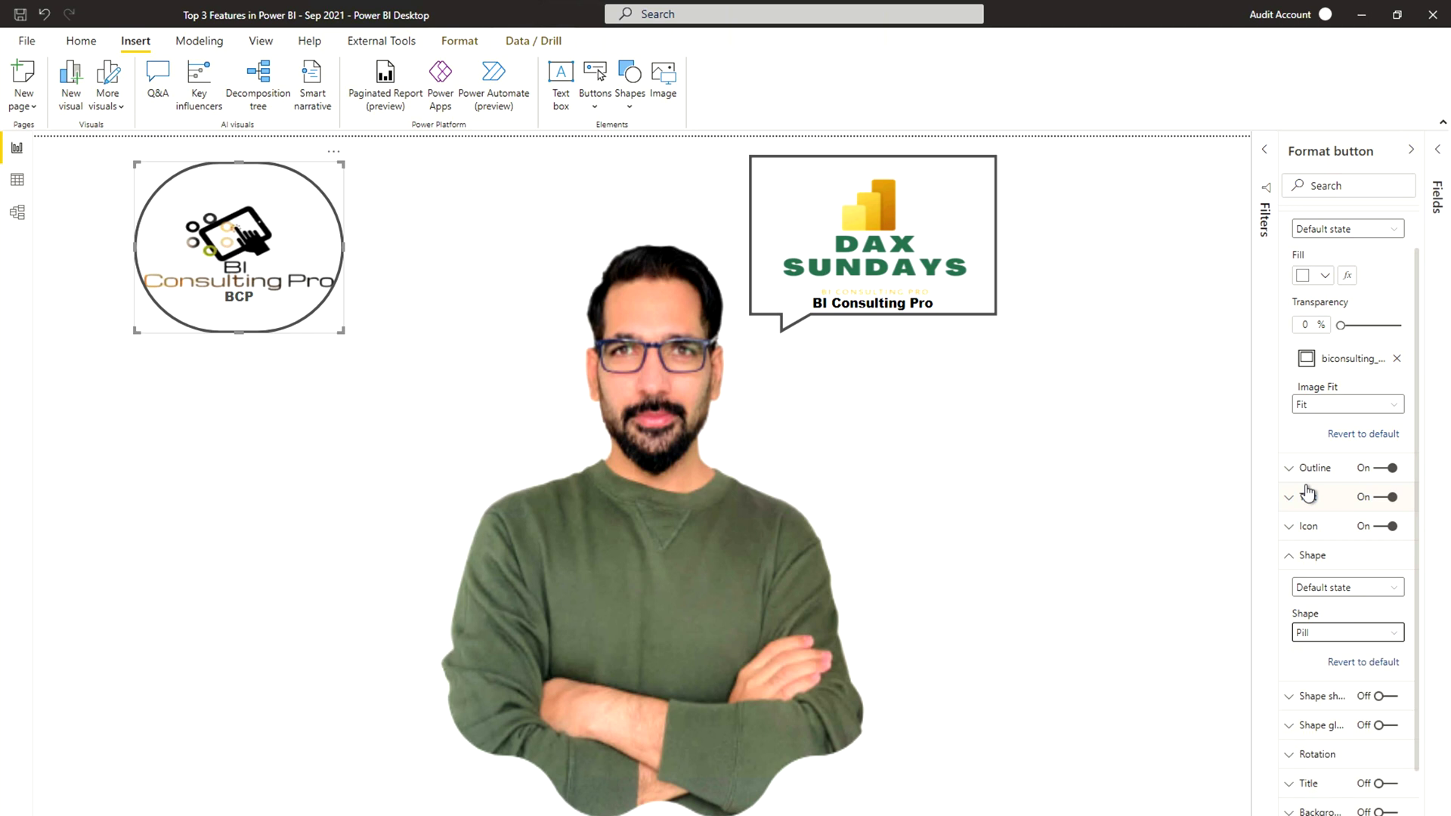
Step: Try the Trapezoid and Parallelogram shapes on the logo button
{"action": "left_click", "coordinate": [1353, 641]}
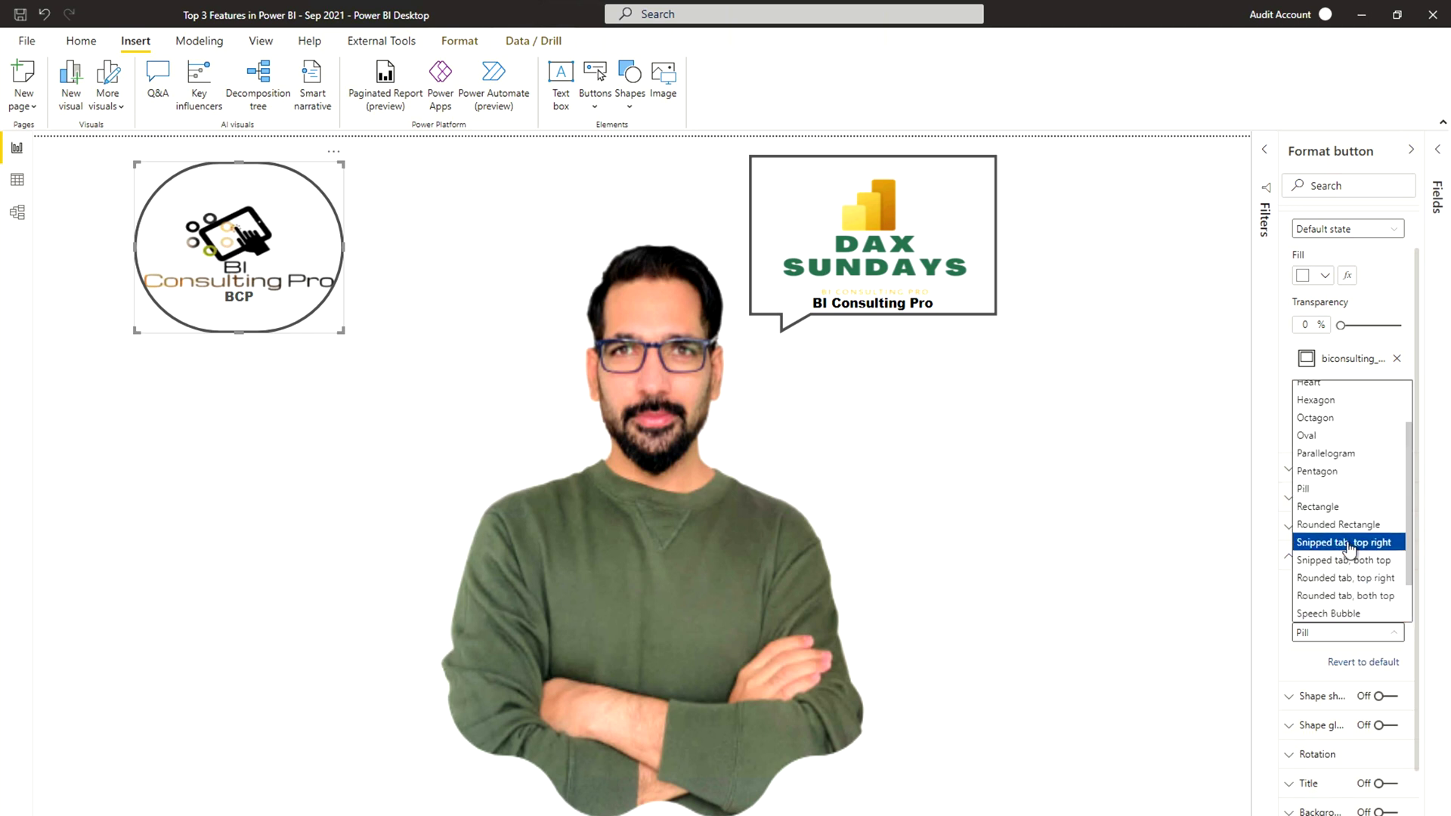
{"action": "scroll", "coordinate": [1350, 546], "scroll_direction": "down", "scroll_amount": 1}
{"action": "scroll", "coordinate": [1350, 550], "scroll_direction": "down", "scroll_amount": 1}
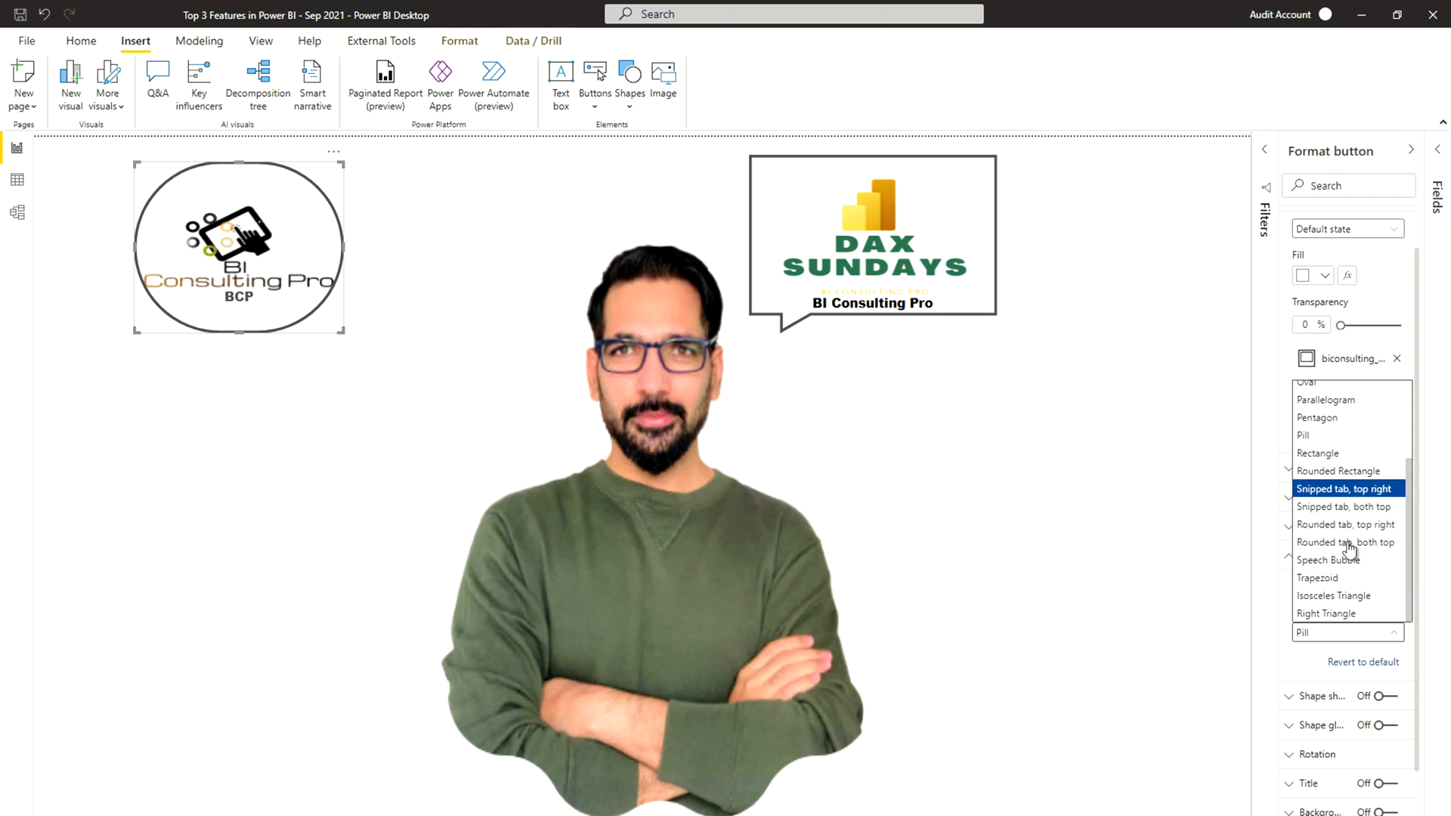
{"action": "left_click", "coordinate": [1328, 579]}
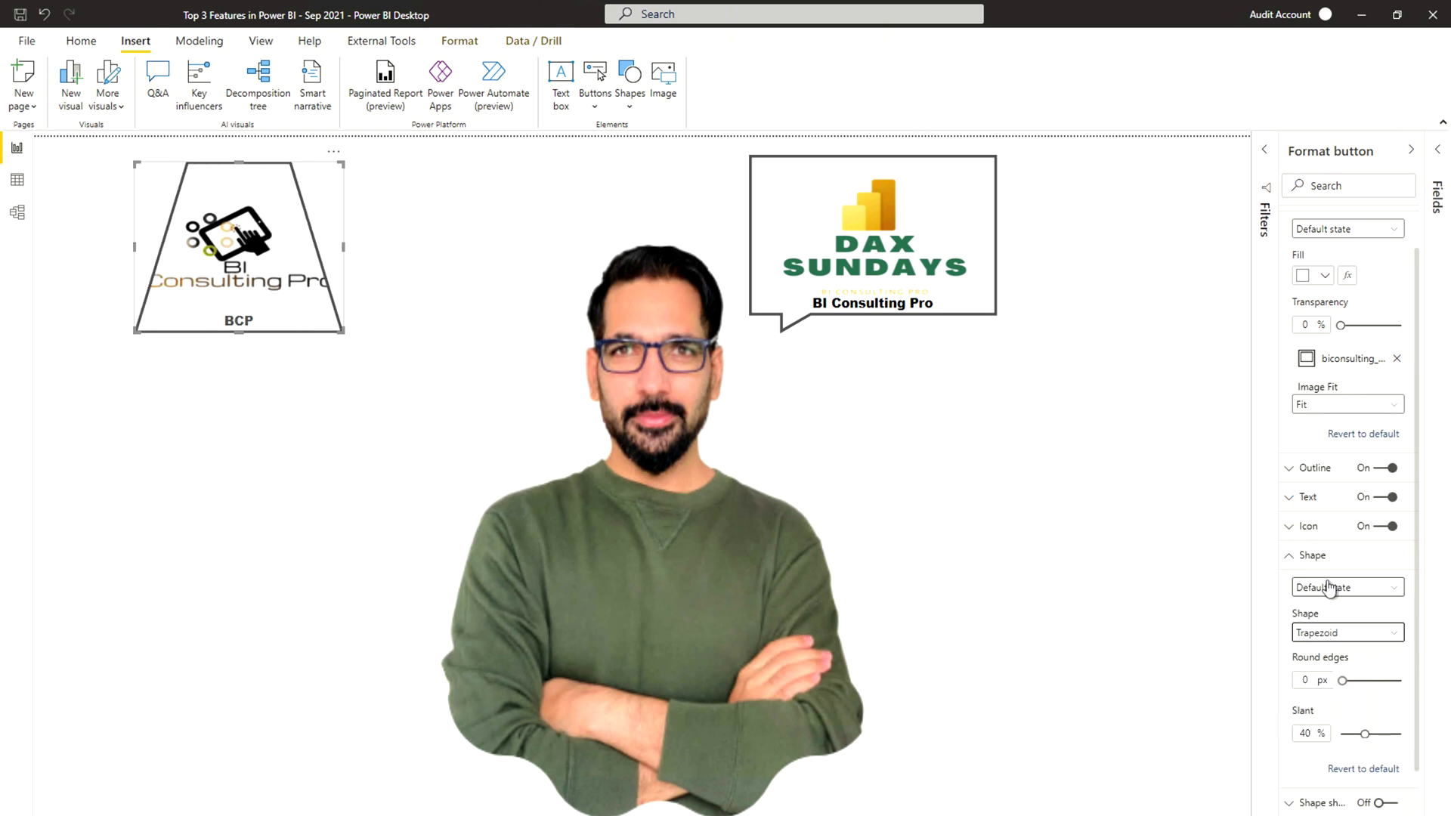
{"action": "left_click", "coordinate": [1347, 640]}
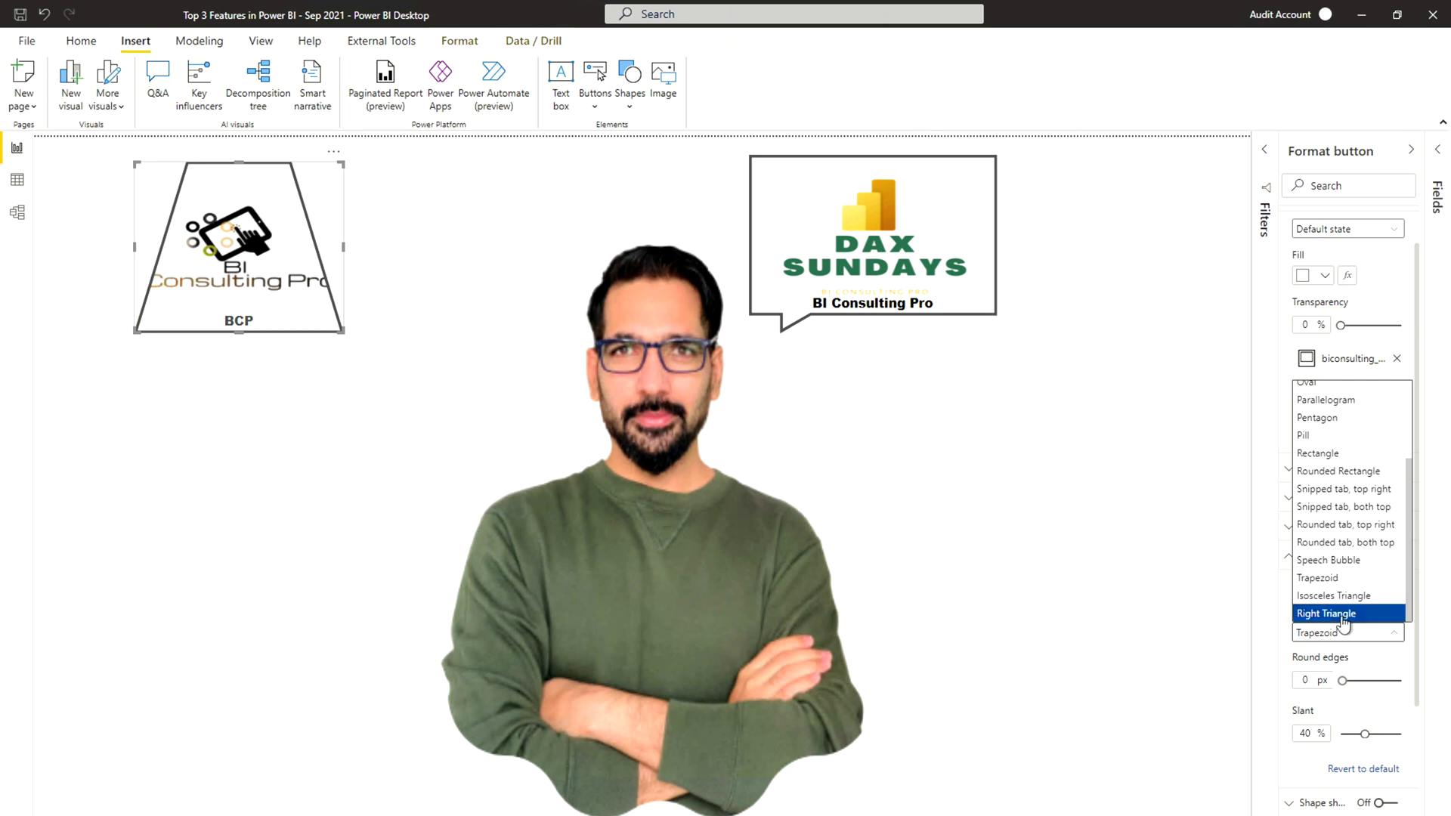
{"action": "left_click", "coordinate": [1344, 403]}
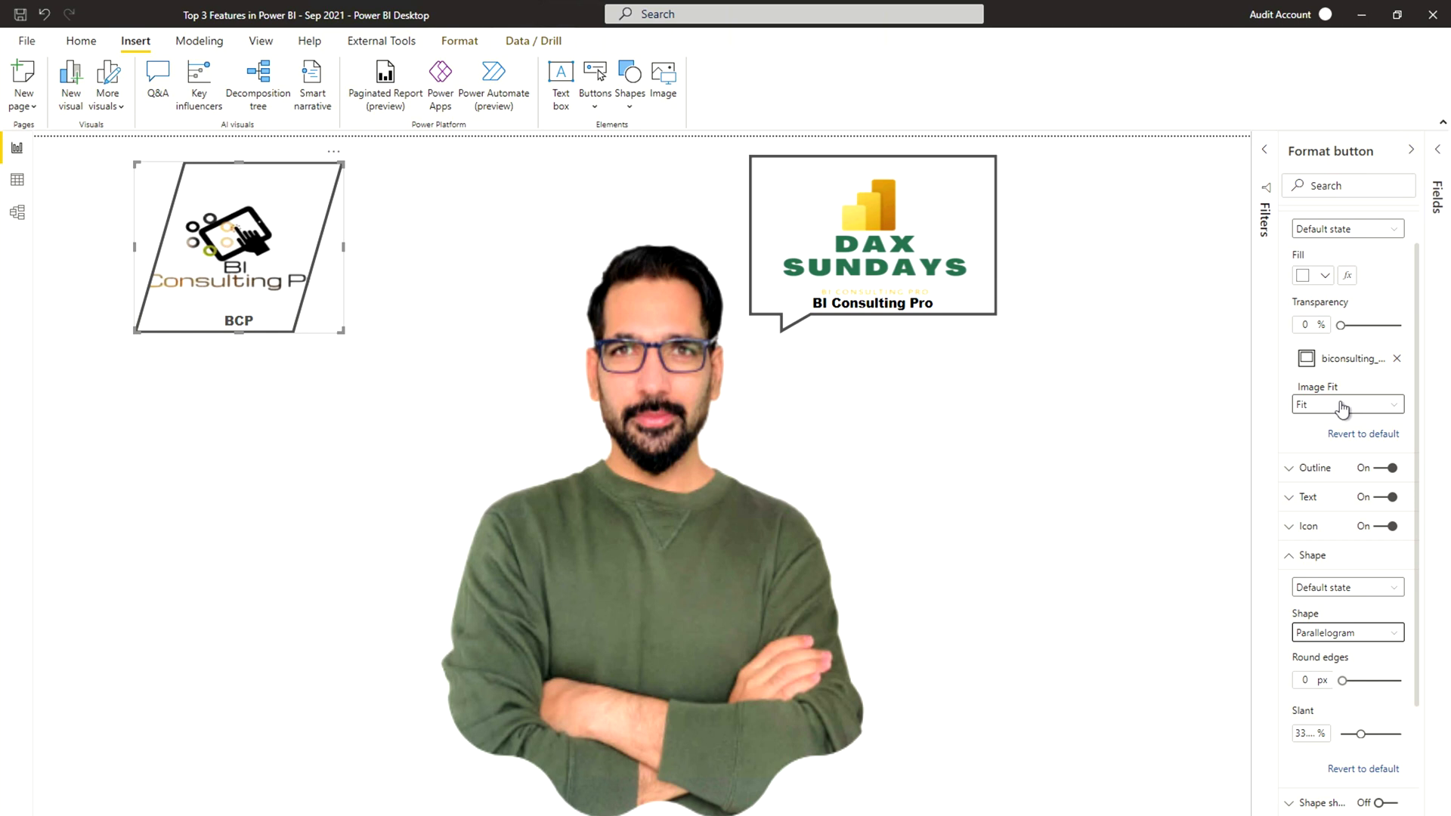
Step: Change the logo button's shape to Arrow
{"action": "left_click", "coordinate": [1348, 633]}
{"action": "scroll", "coordinate": [1354, 452], "scroll_direction": "up", "scroll_amount": 2}
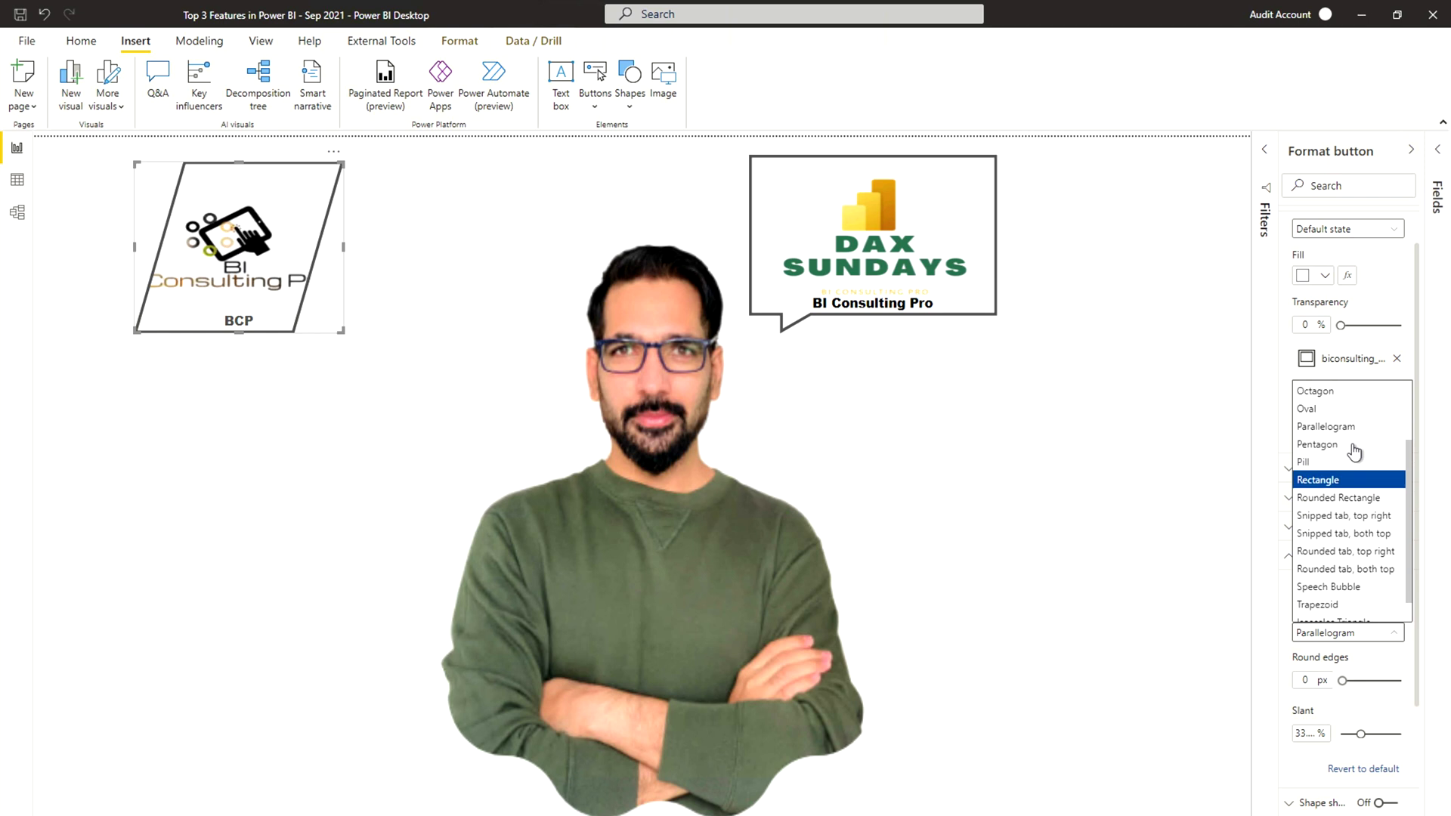
{"action": "scroll", "coordinate": [1354, 452], "scroll_direction": "up", "scroll_amount": 3}
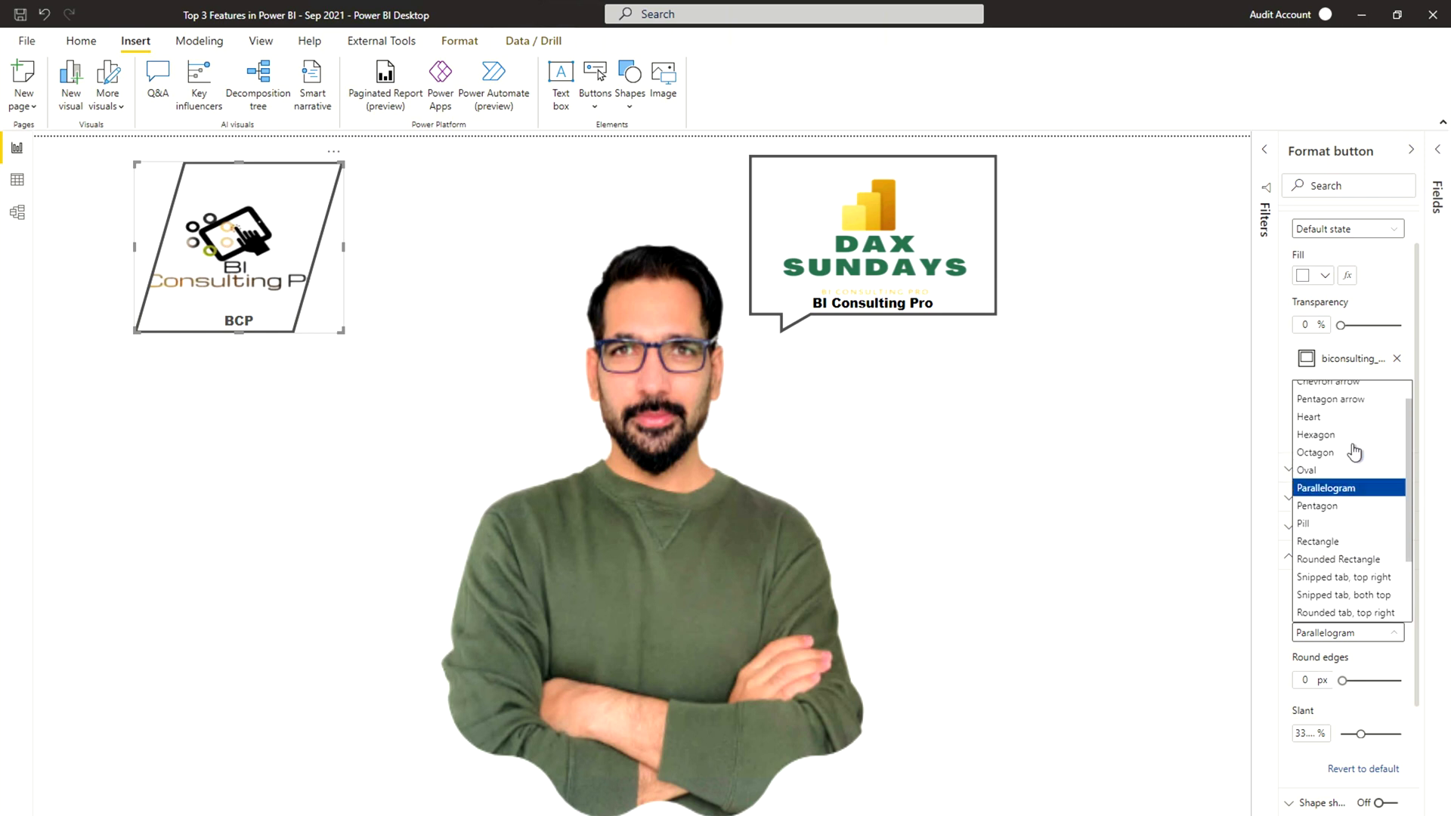
{"action": "scroll", "coordinate": [1354, 452], "scroll_direction": "up", "scroll_amount": 1}
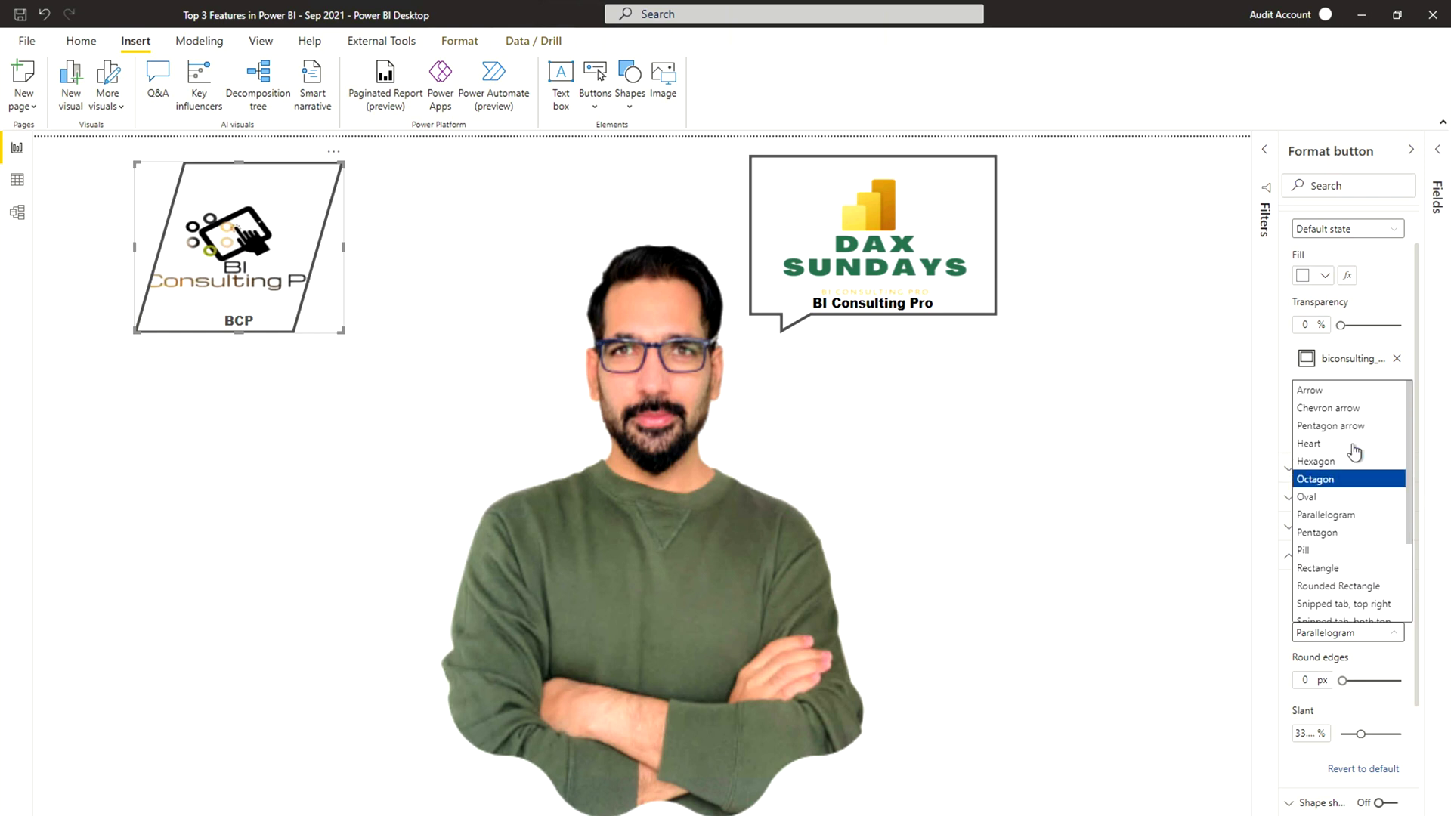
{"action": "left_click", "coordinate": [1341, 392]}
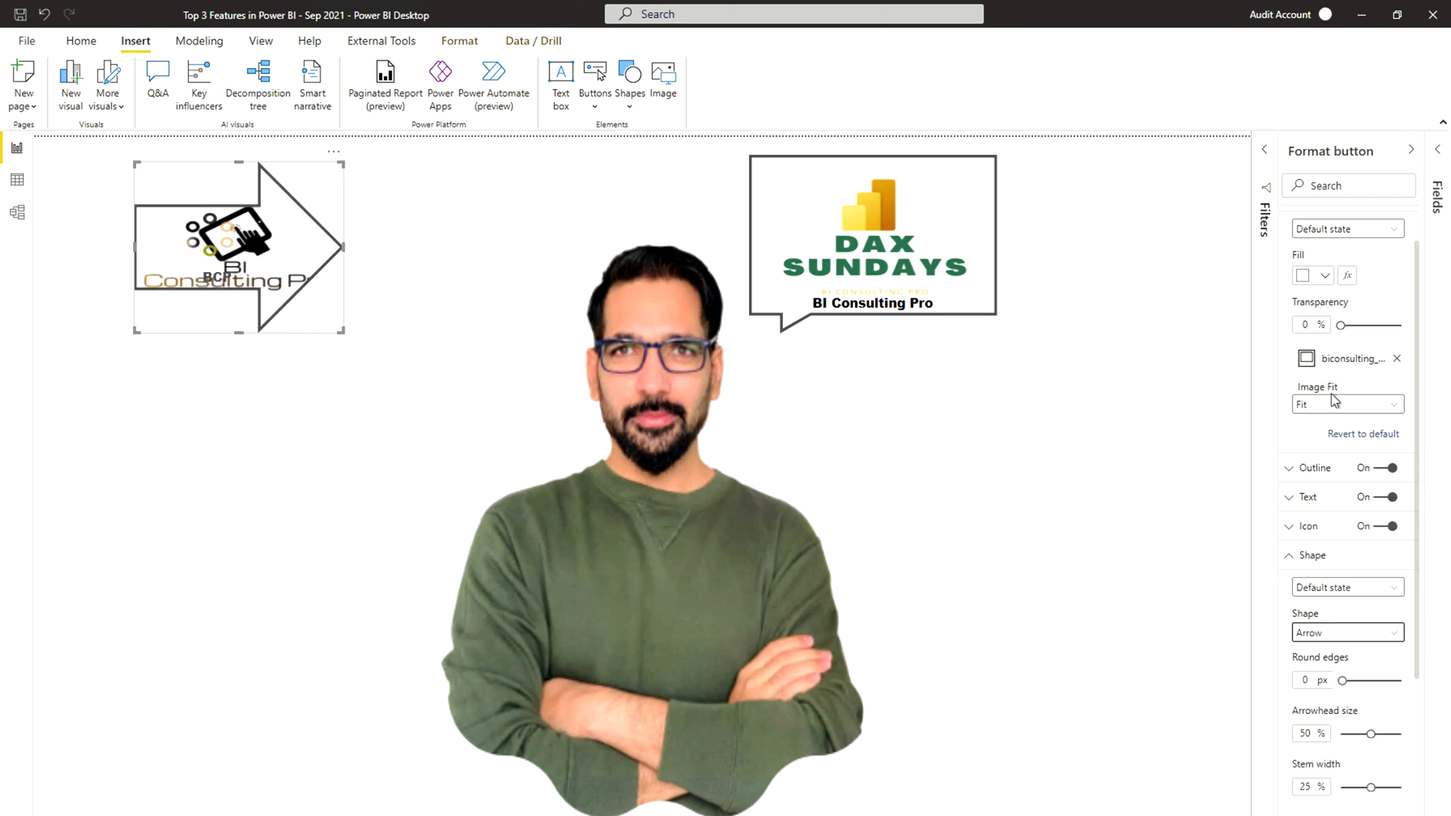
Step: Turn off the legend of the Sales by Date and Country line chart
{"action": "left_click", "coordinate": [453, 188]}
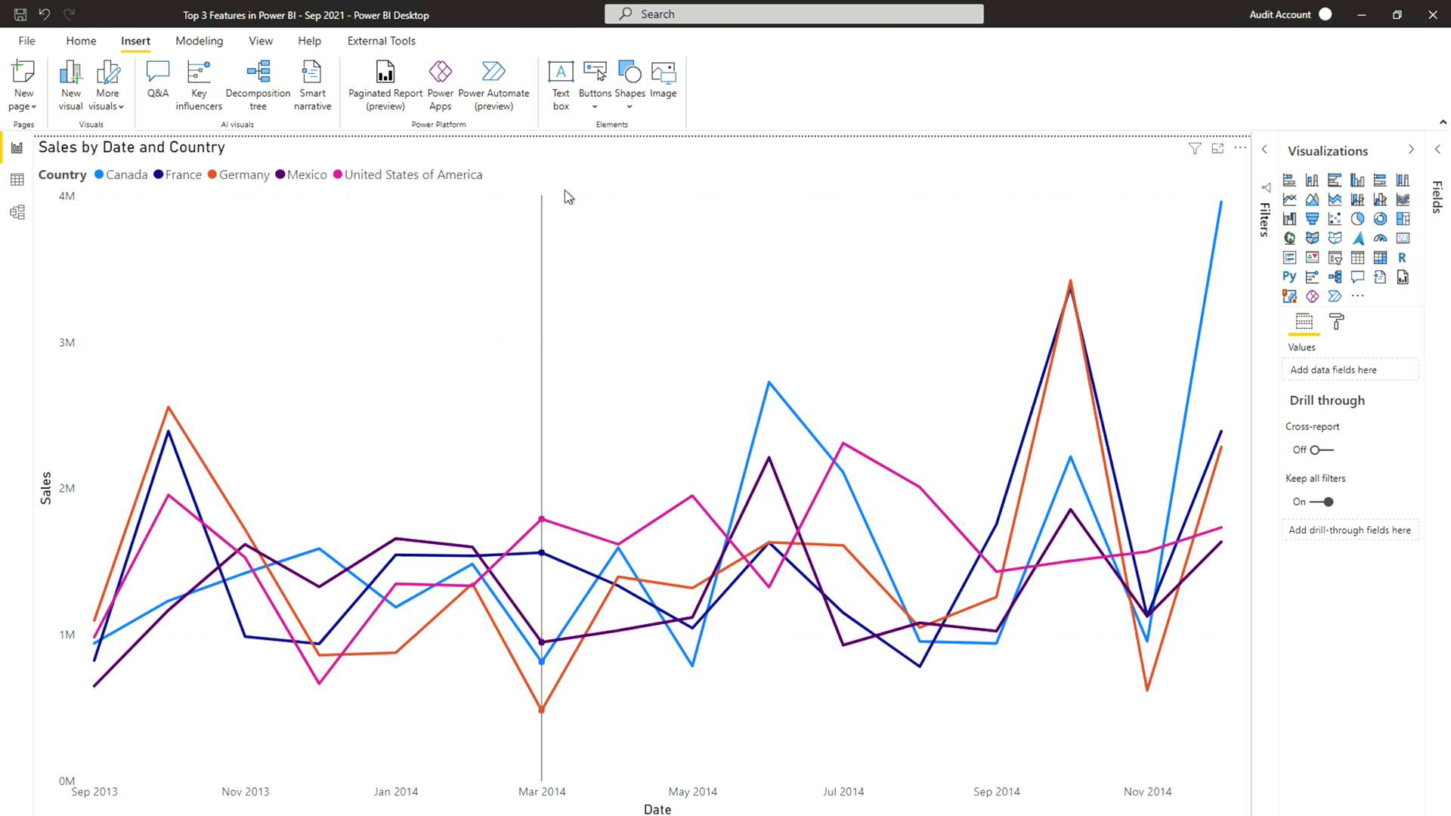
{"action": "mouse_move", "coordinate": [797, 393]}
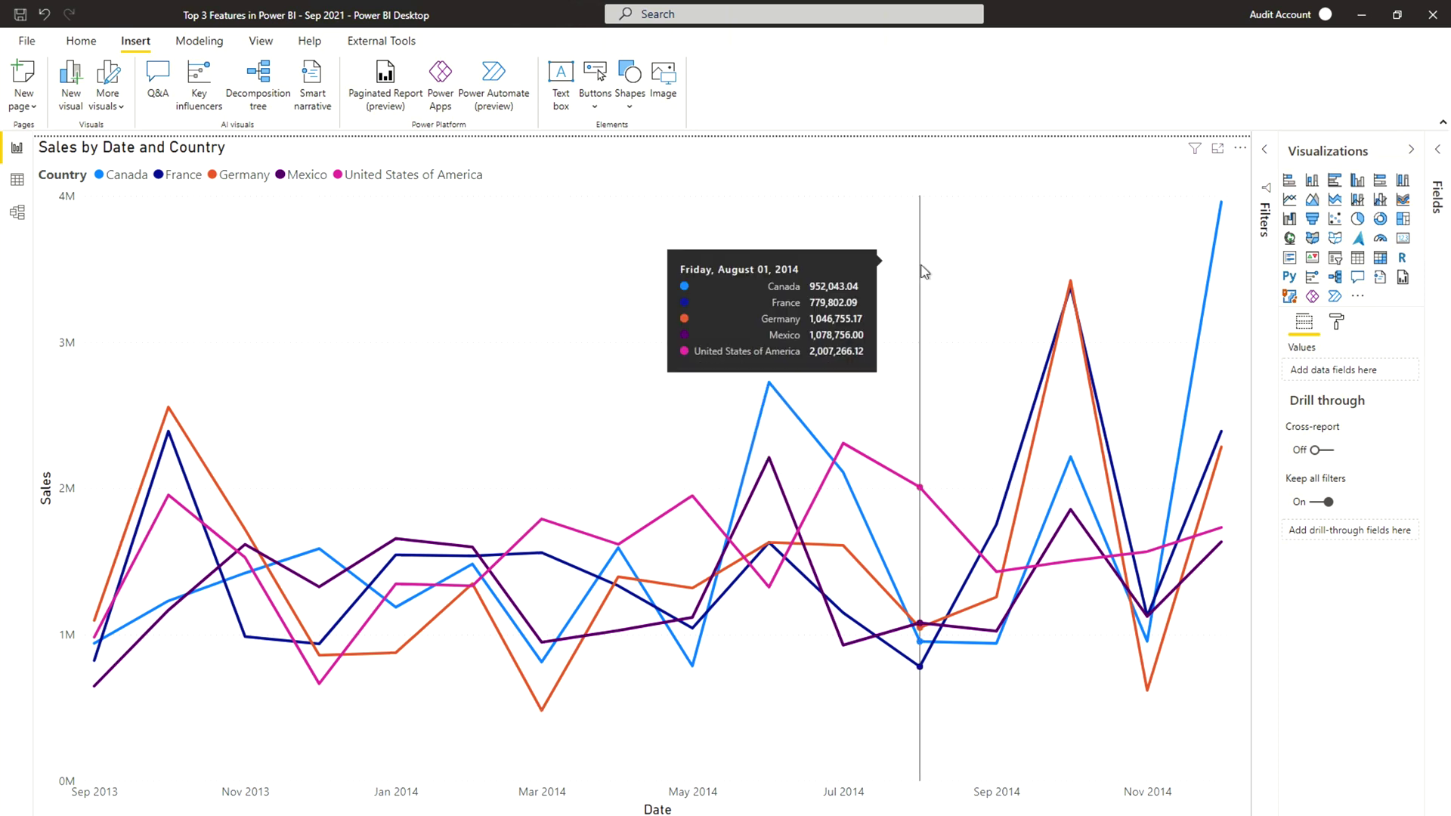
{"action": "left_click", "coordinate": [1009, 200]}
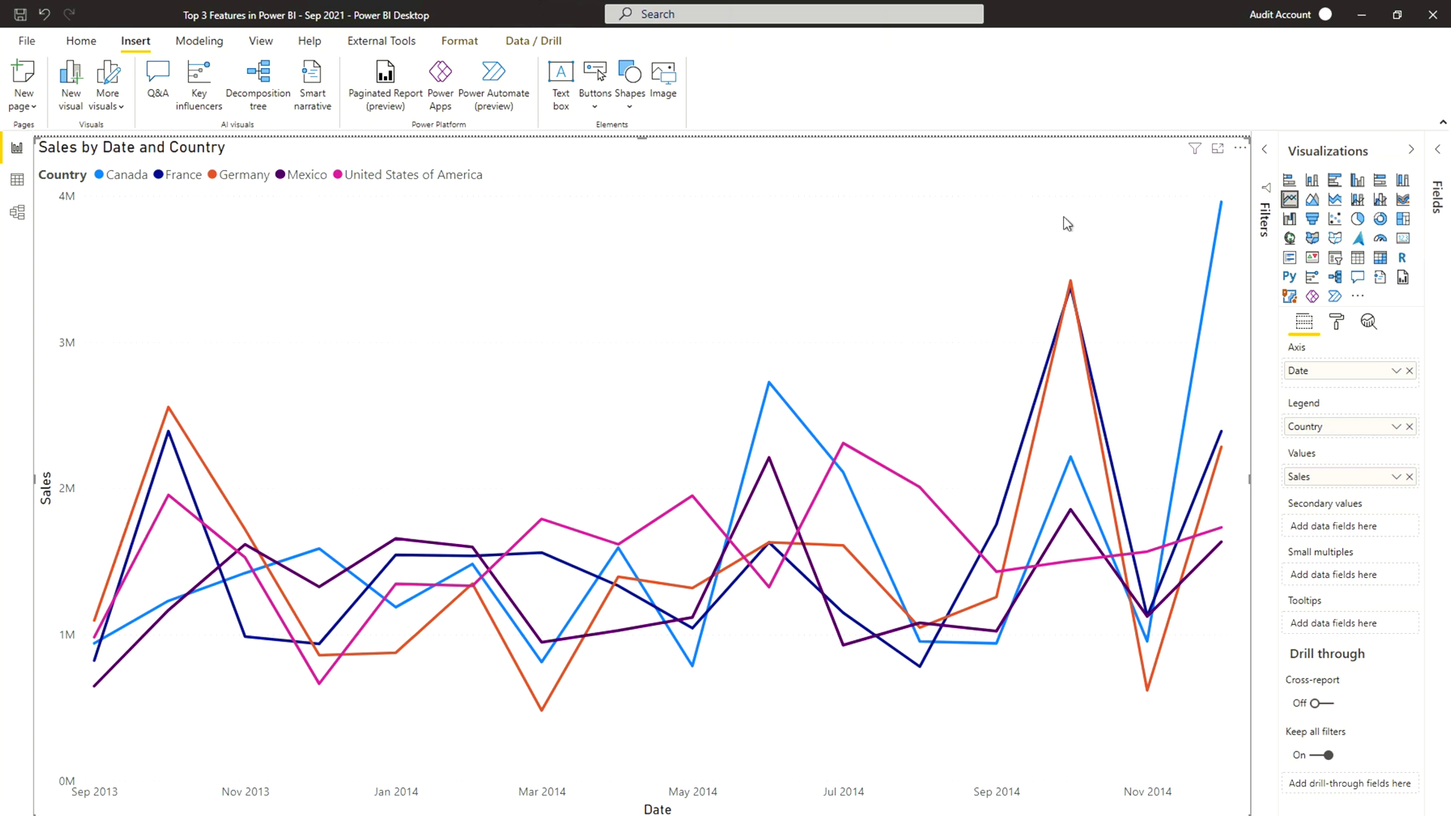
{"action": "left_click", "coordinate": [1336, 325]}
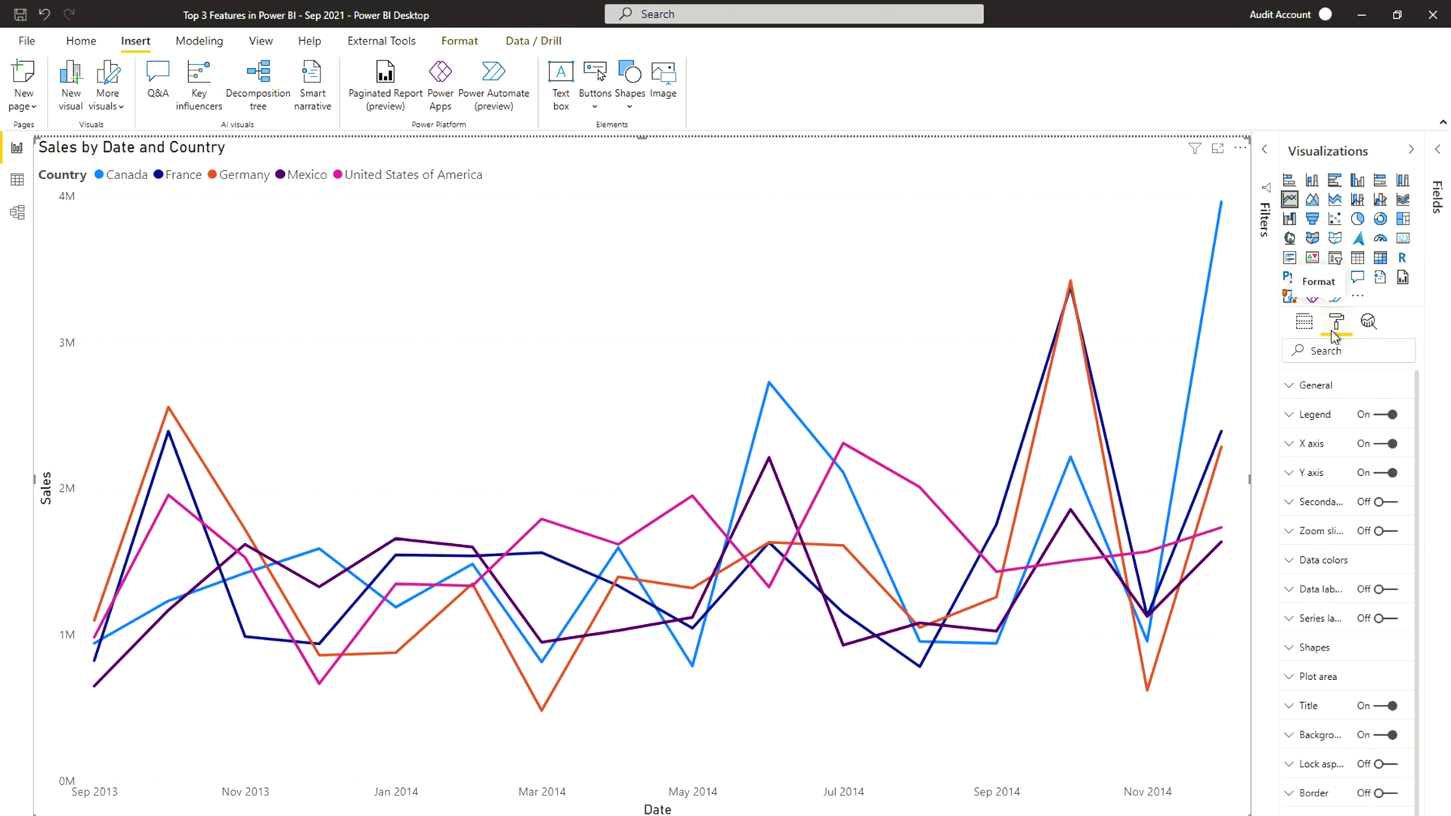
{"action": "left_click", "coordinate": [1391, 418]}
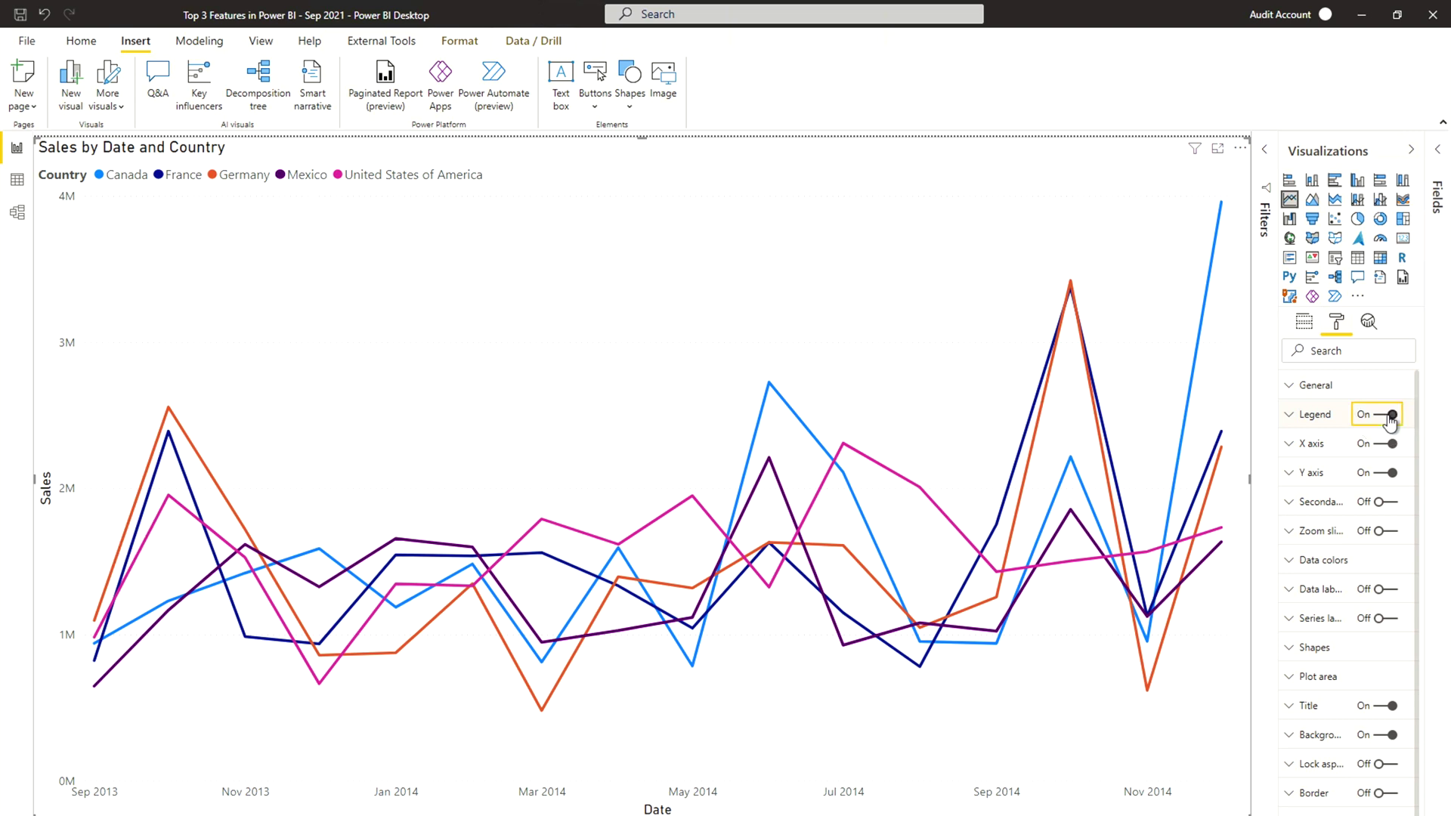
{"action": "left_click", "coordinate": [1390, 418]}
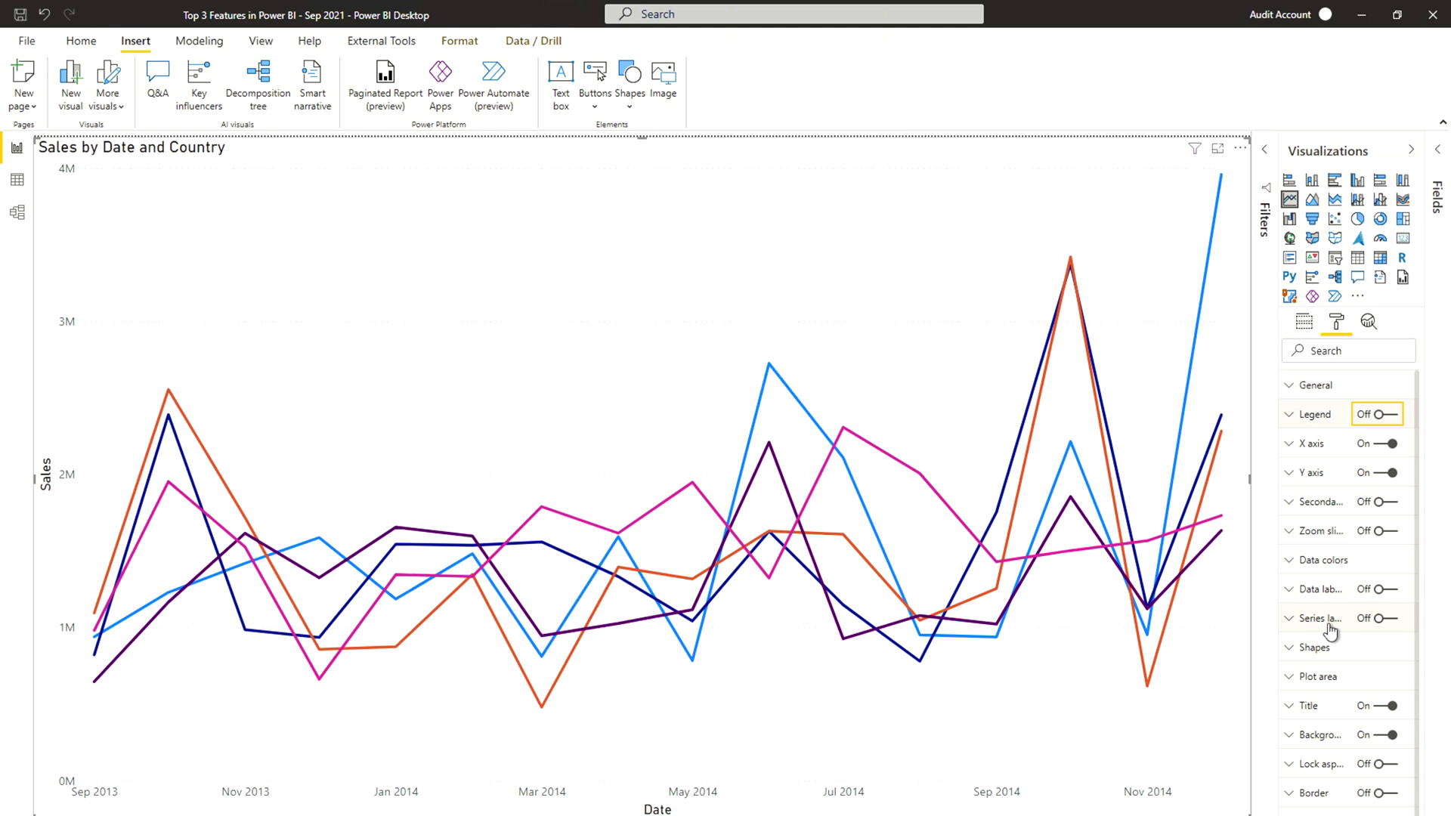
Step: Widen the formatting area and turn on series labels for the line chart
{"action": "left_click_drag", "start_coordinate": [1277, 613], "coordinate": [1183, 621]}
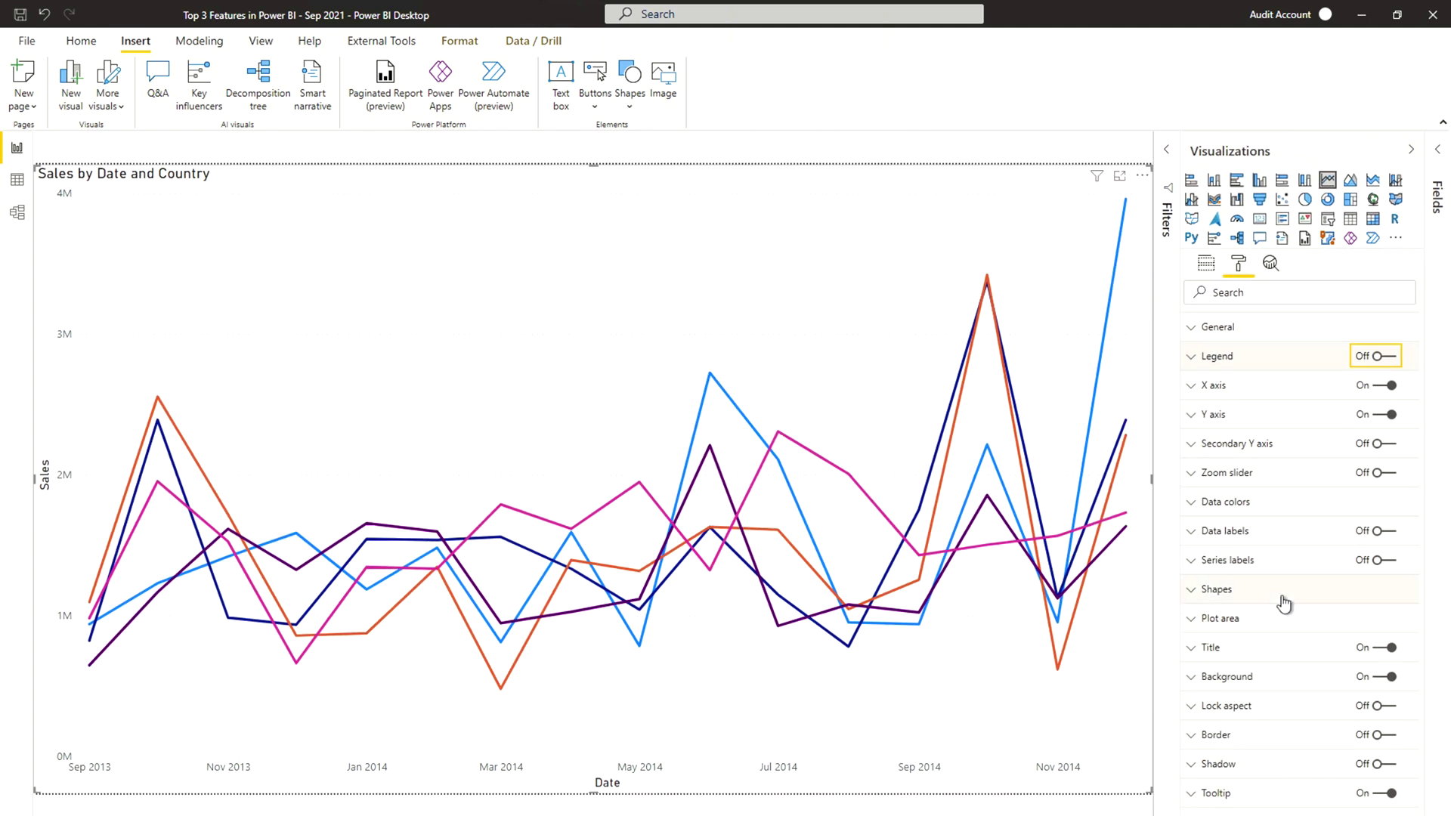
{"action": "left_click", "coordinate": [1380, 562]}
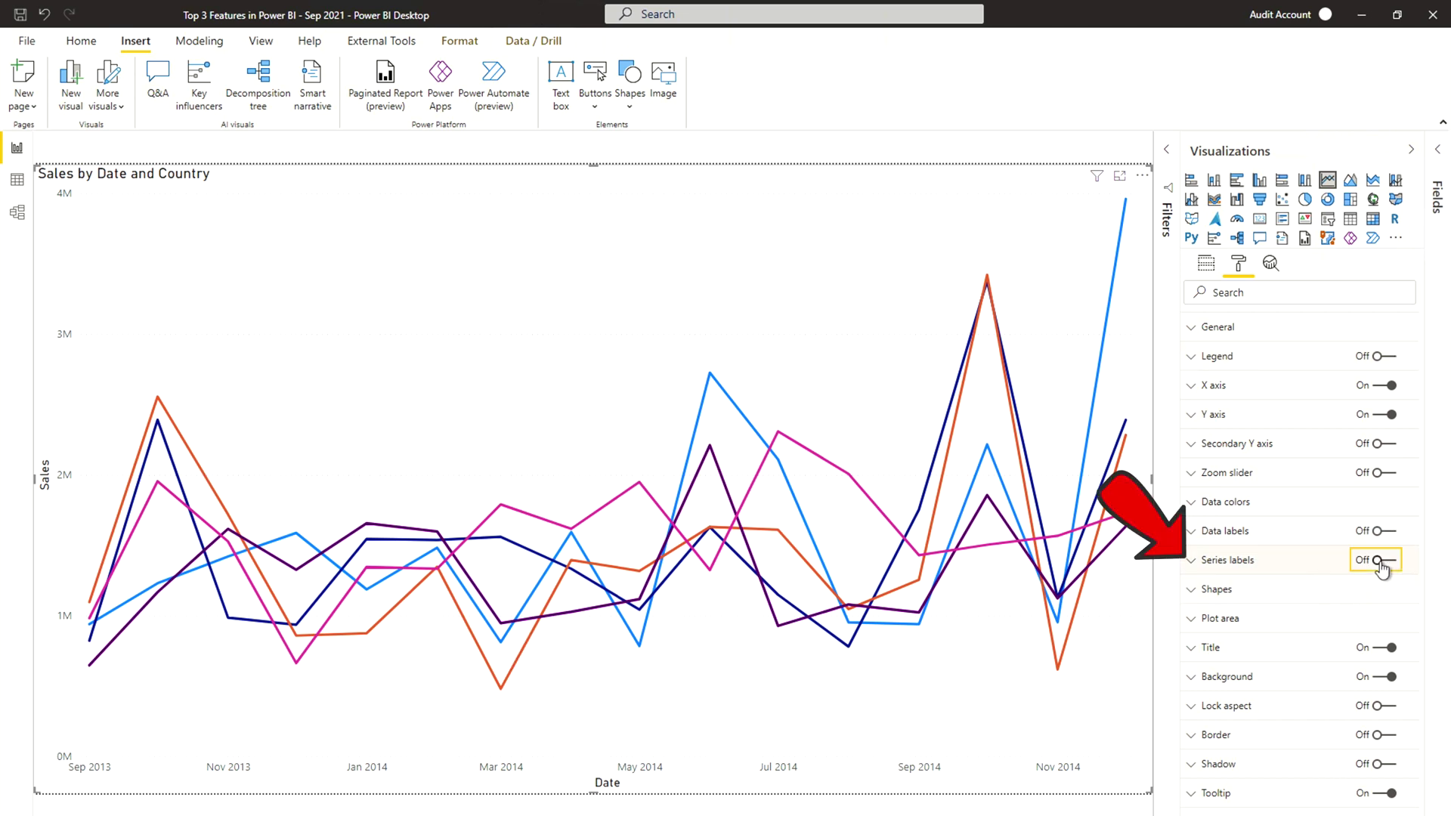
{"action": "left_click", "coordinate": [1380, 563]}
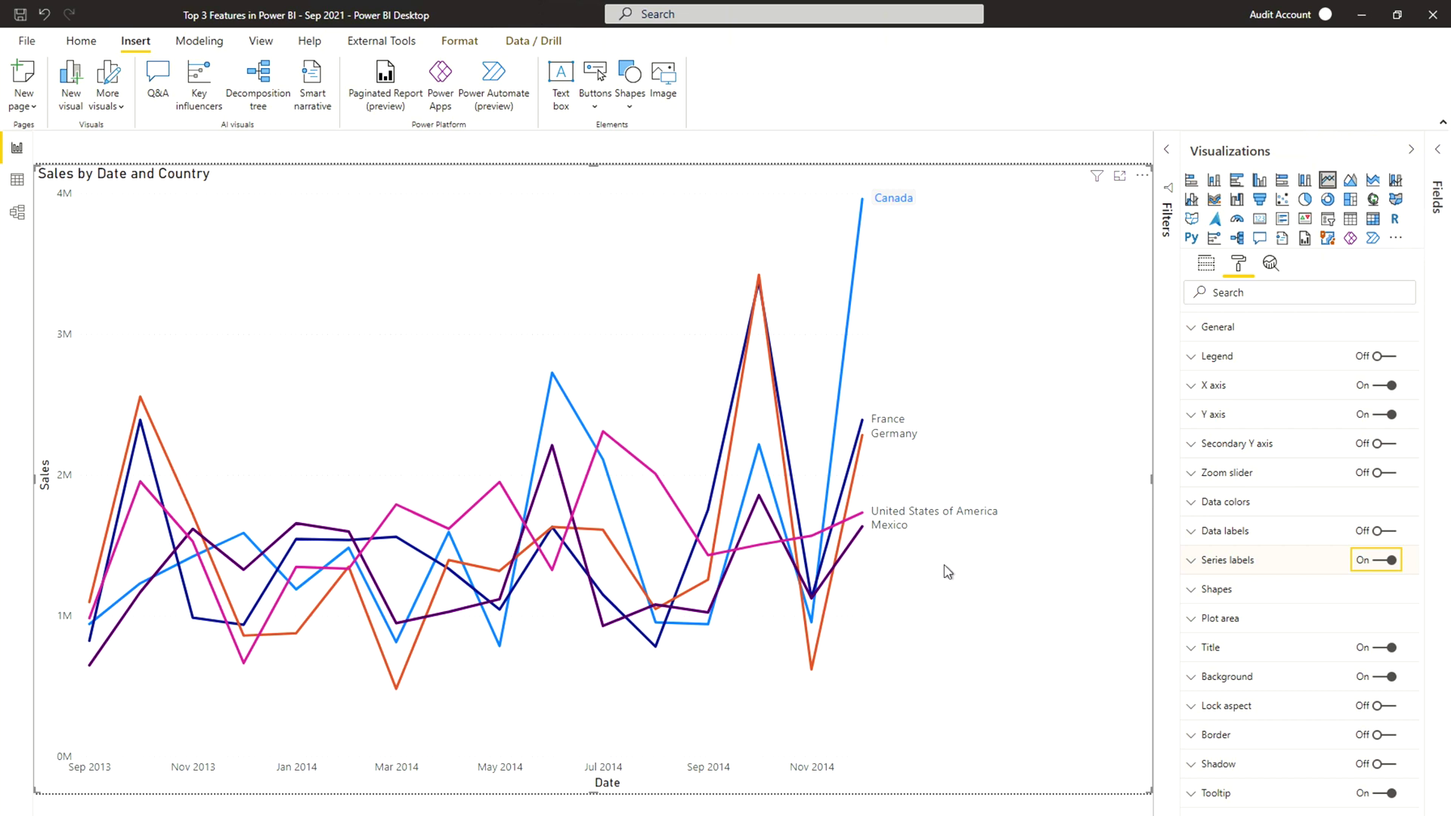
Step: Expand the line chart's series label settings and enable Customize series
{"action": "left_click", "coordinate": [1194, 565]}
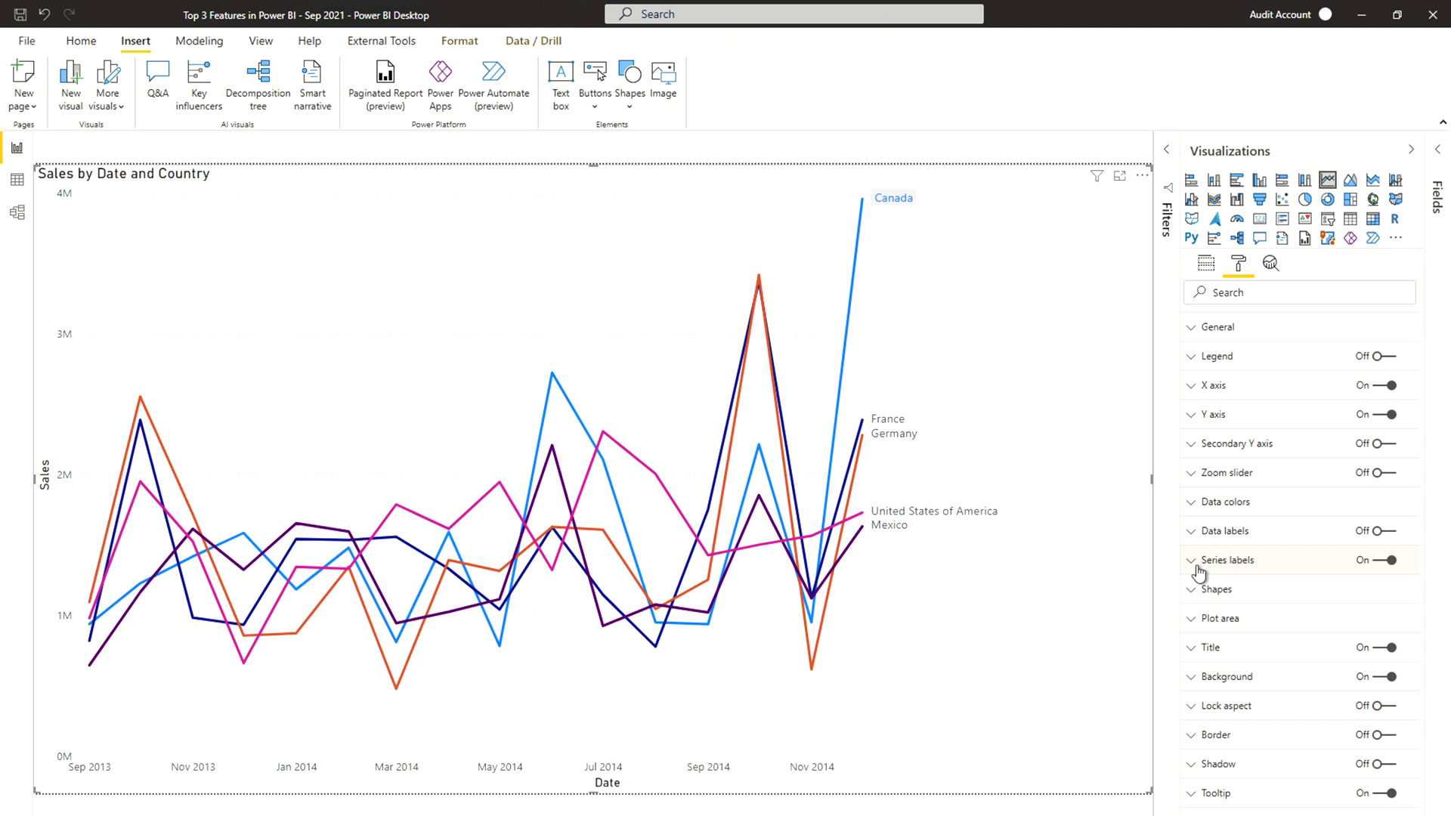
{"action": "left_click", "coordinate": [1198, 570]}
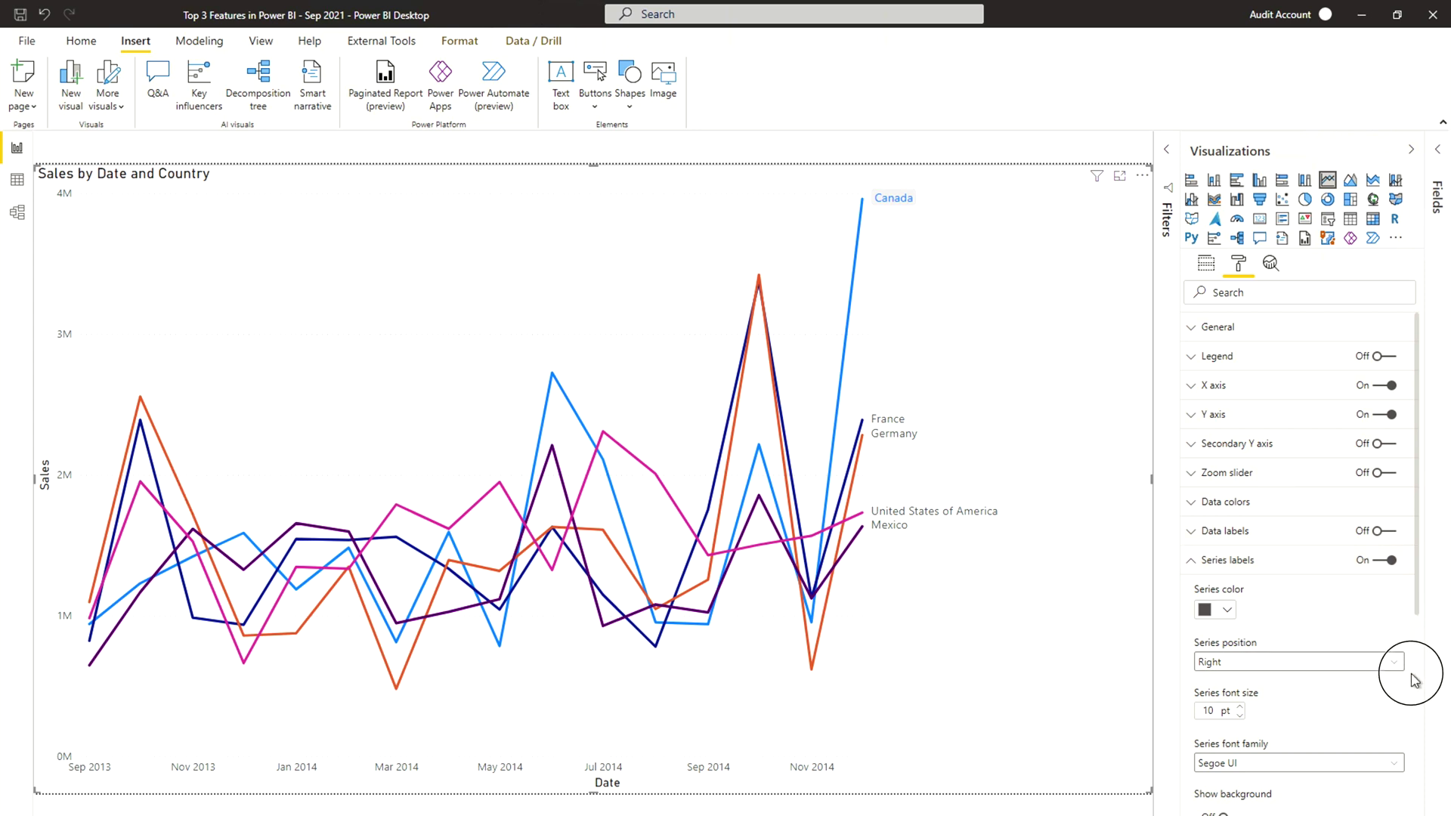
{"action": "scroll", "coordinate": [1434, 684], "scroll_direction": "down", "scroll_amount": 3}
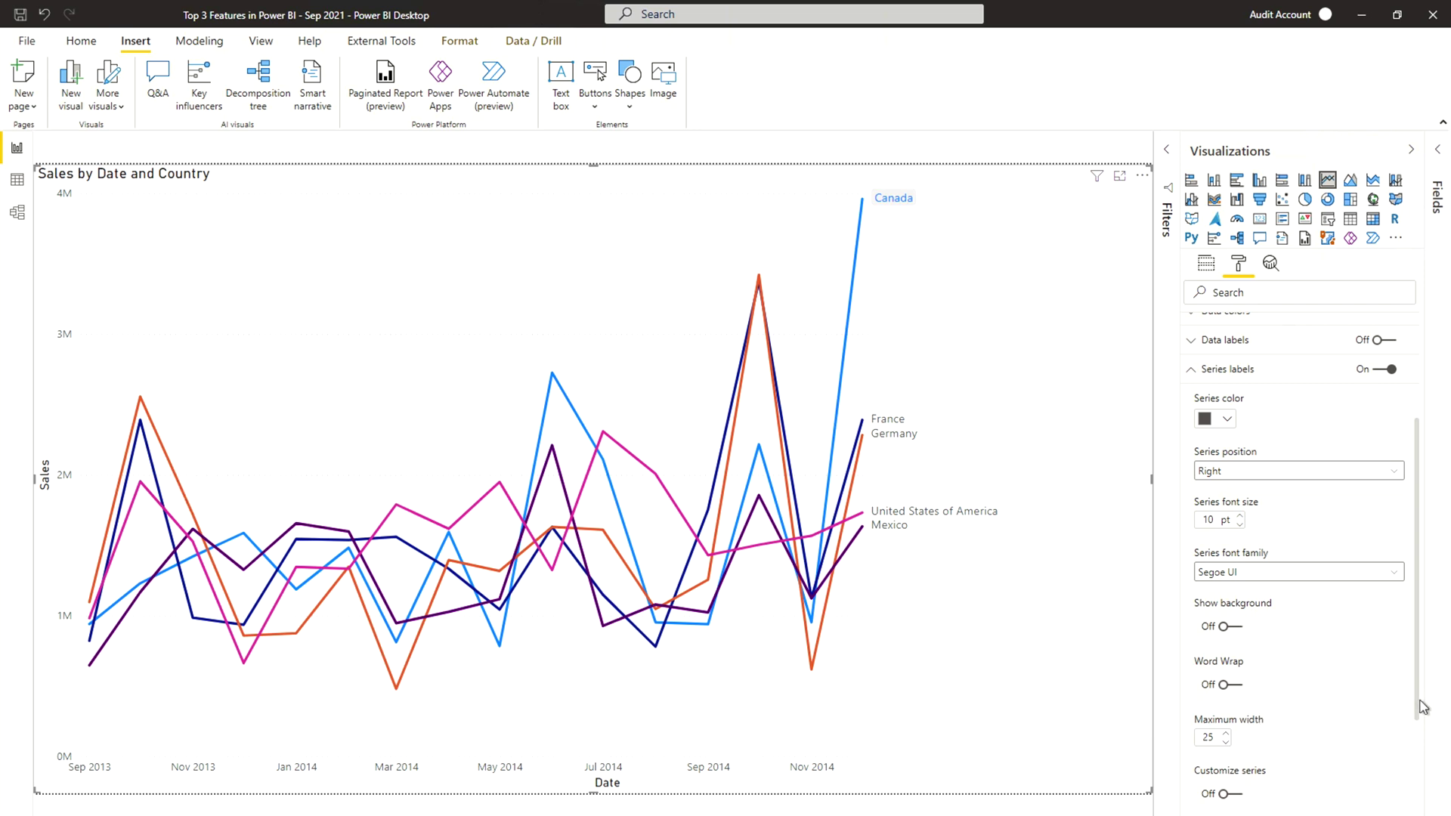
{"action": "left_click_drag", "start_coordinate": [1420, 739], "coordinate": [1422, 806]}
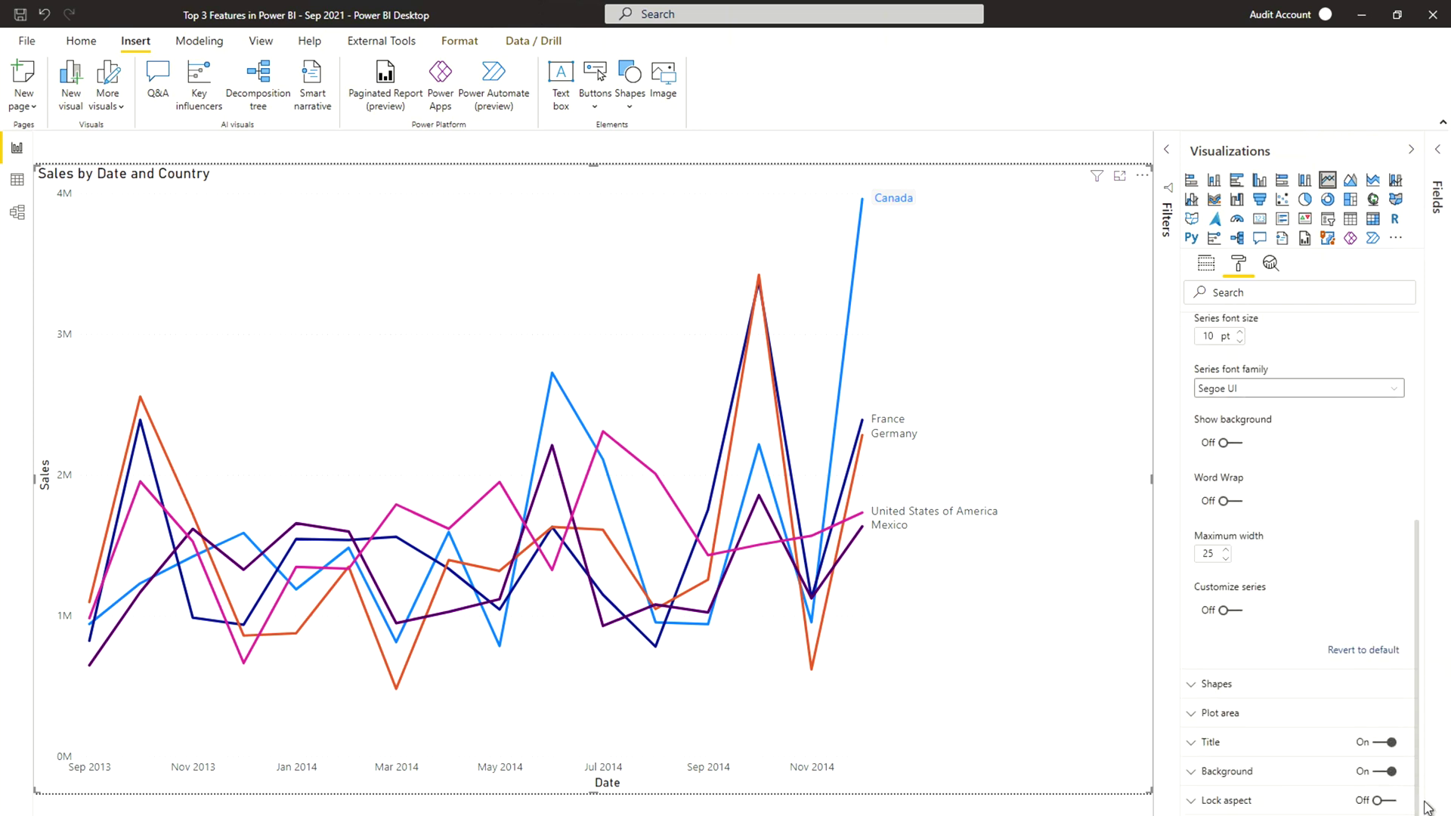
{"action": "left_click", "coordinate": [1230, 612]}
{"action": "left_click", "coordinate": [1229, 613]}
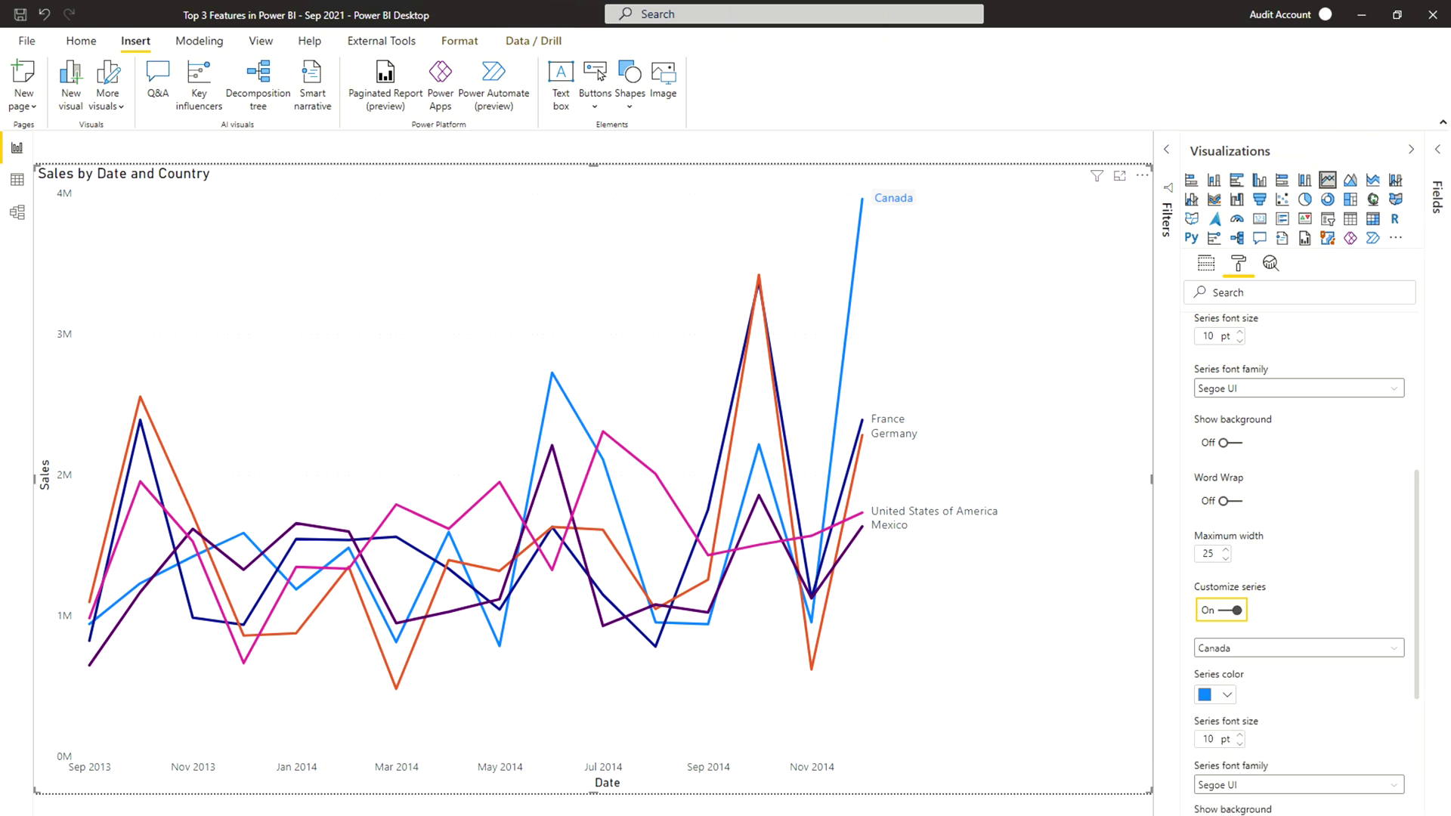
Step: Turn off the background of the Canada series label and set its color to gray
{"action": "left_click", "coordinate": [1229, 815]}
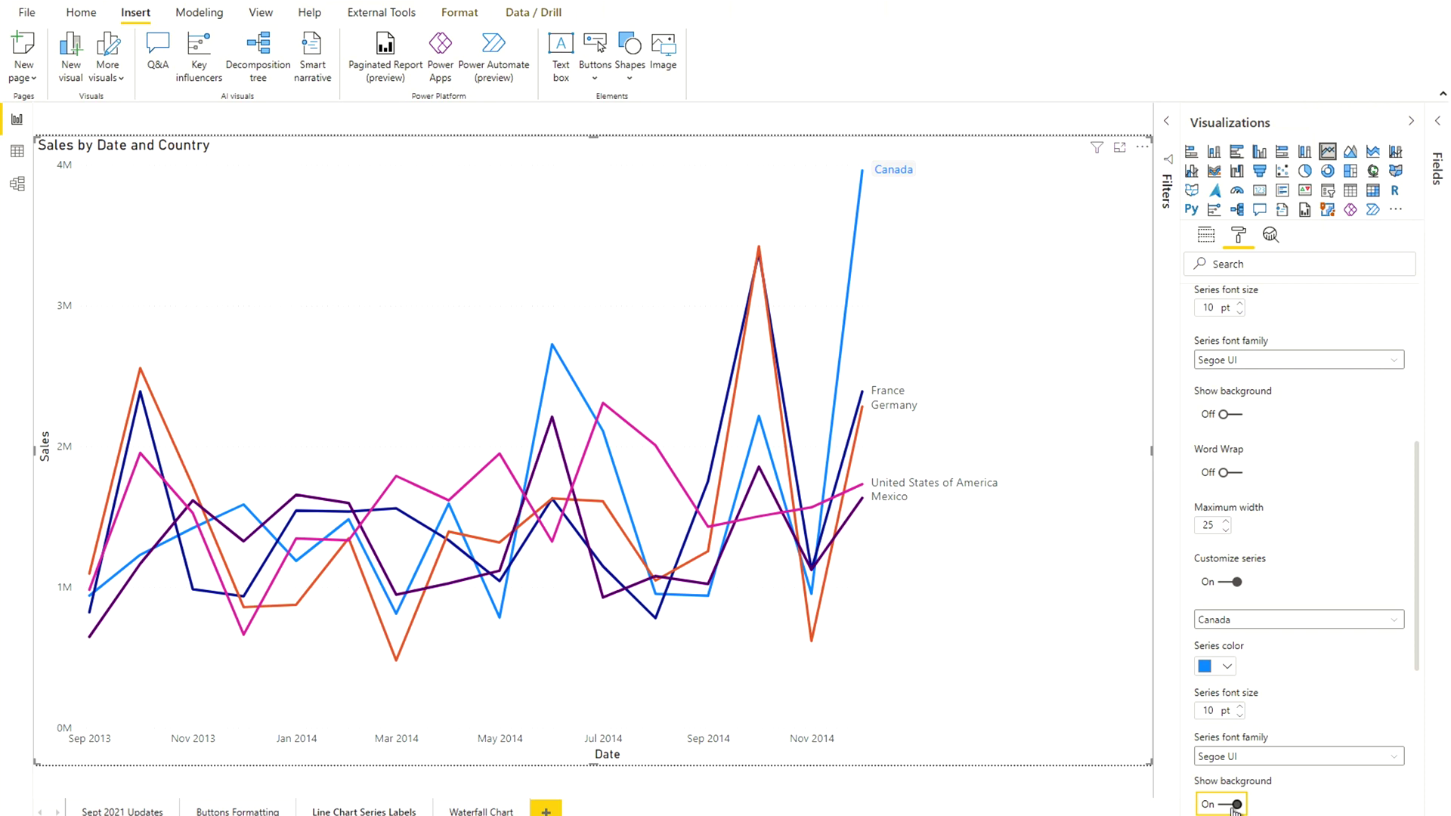
{"action": "left_click", "coordinate": [1238, 805]}
{"action": "left_click", "coordinate": [1227, 667]}
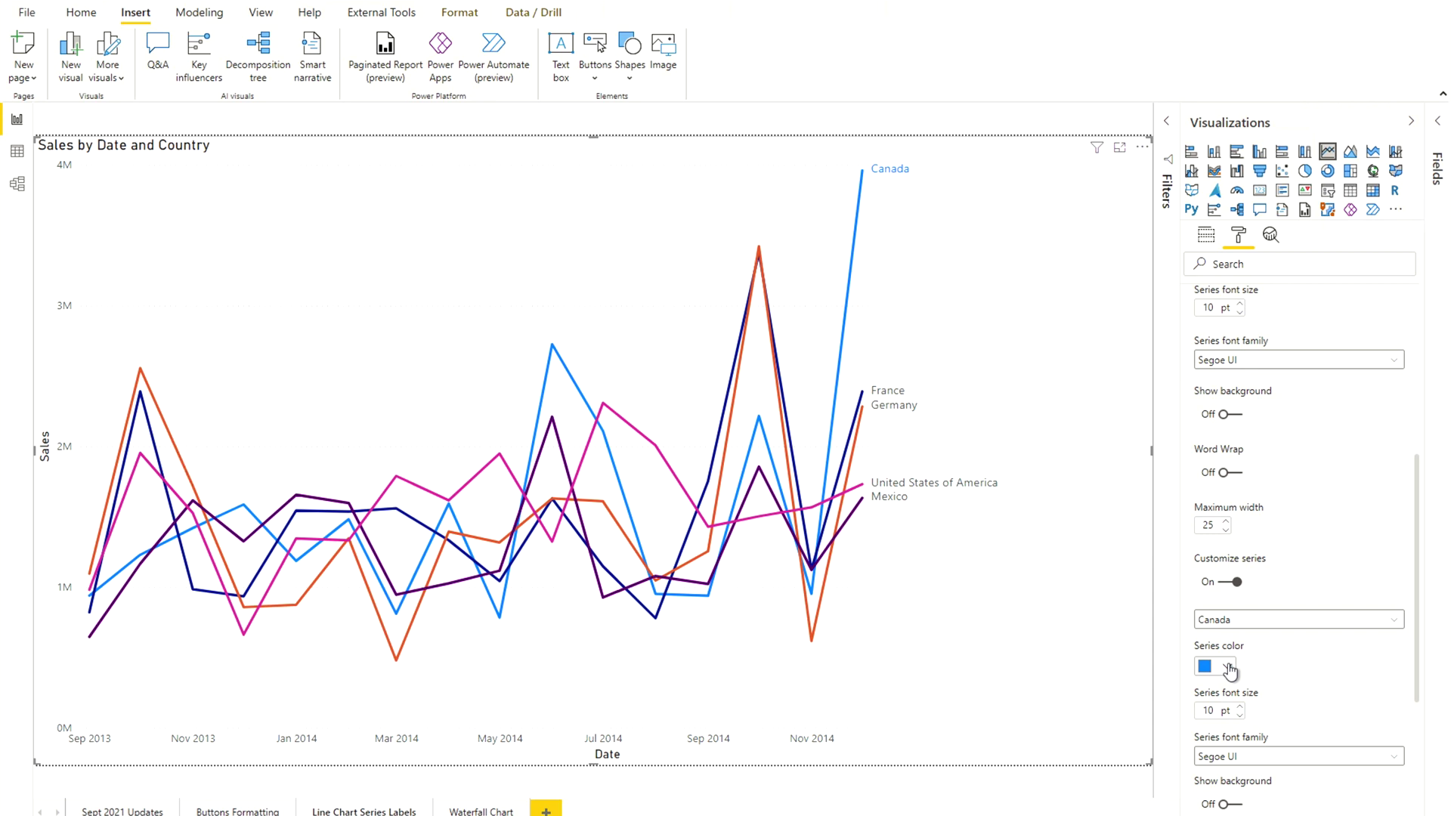
{"action": "left_click", "coordinate": [1227, 667]}
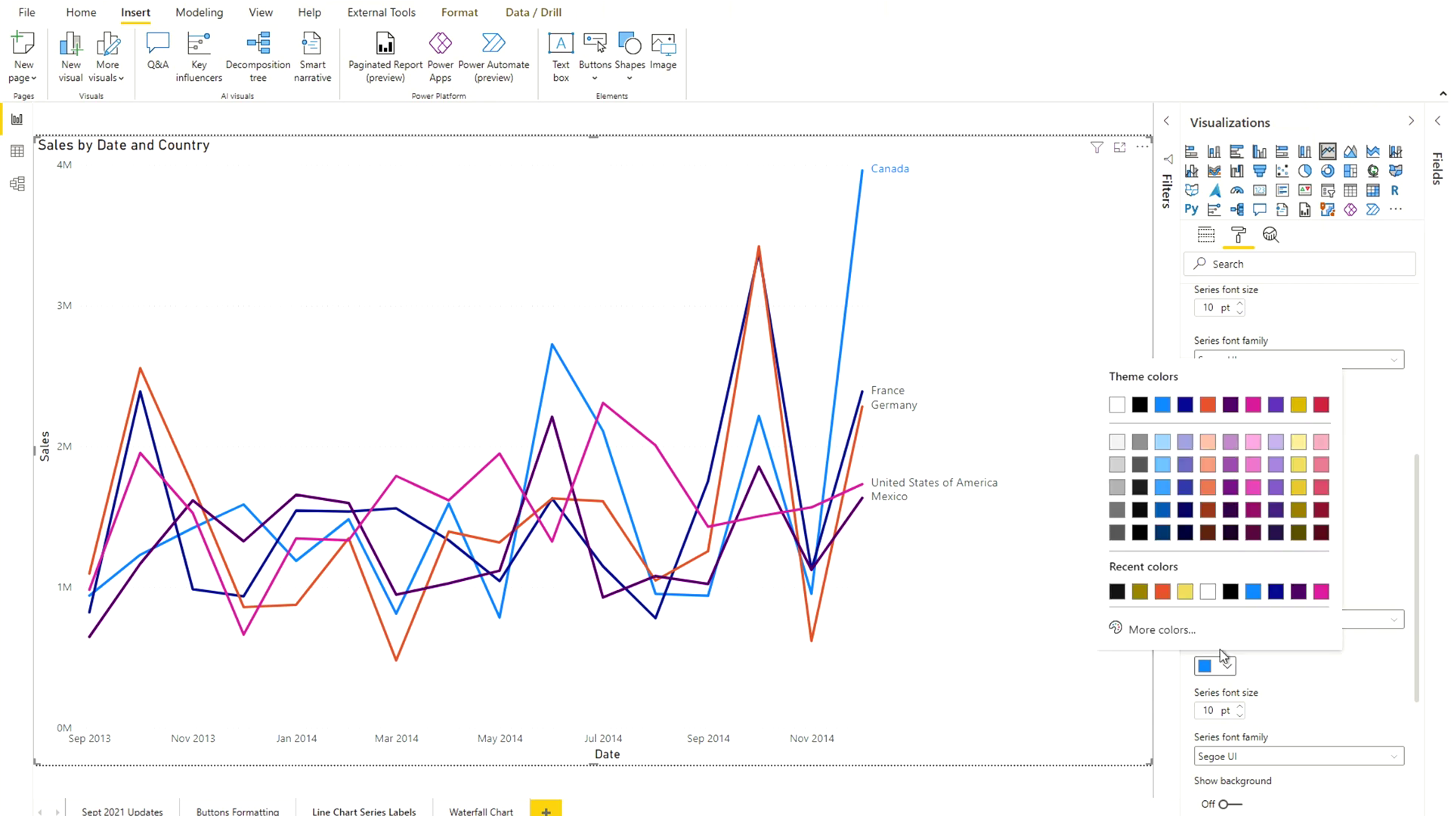
{"action": "left_click", "coordinate": [1117, 490]}
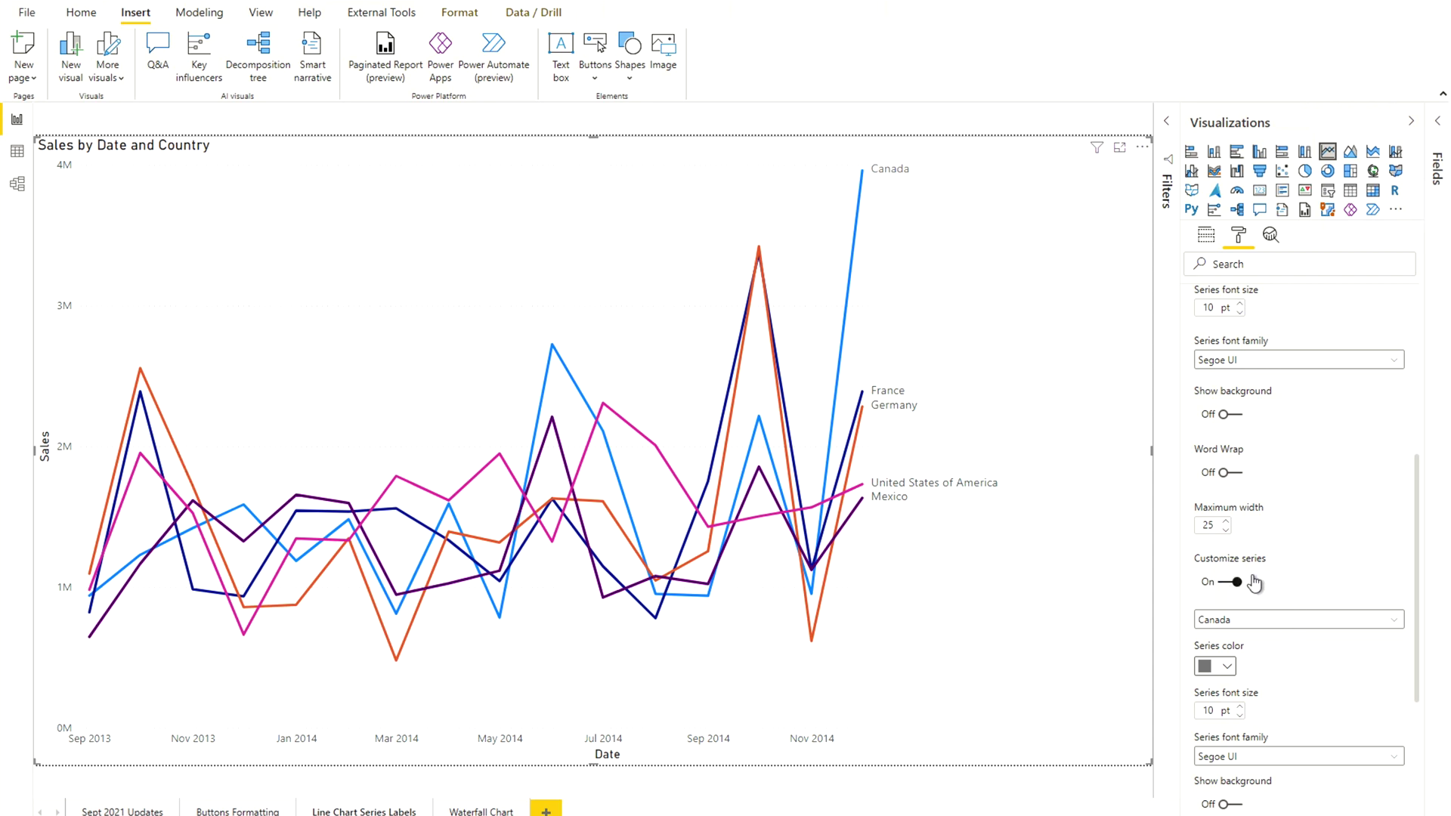
Step: Set the Germany series label's color to orange to match its line
{"action": "left_click", "coordinate": [1290, 625]}
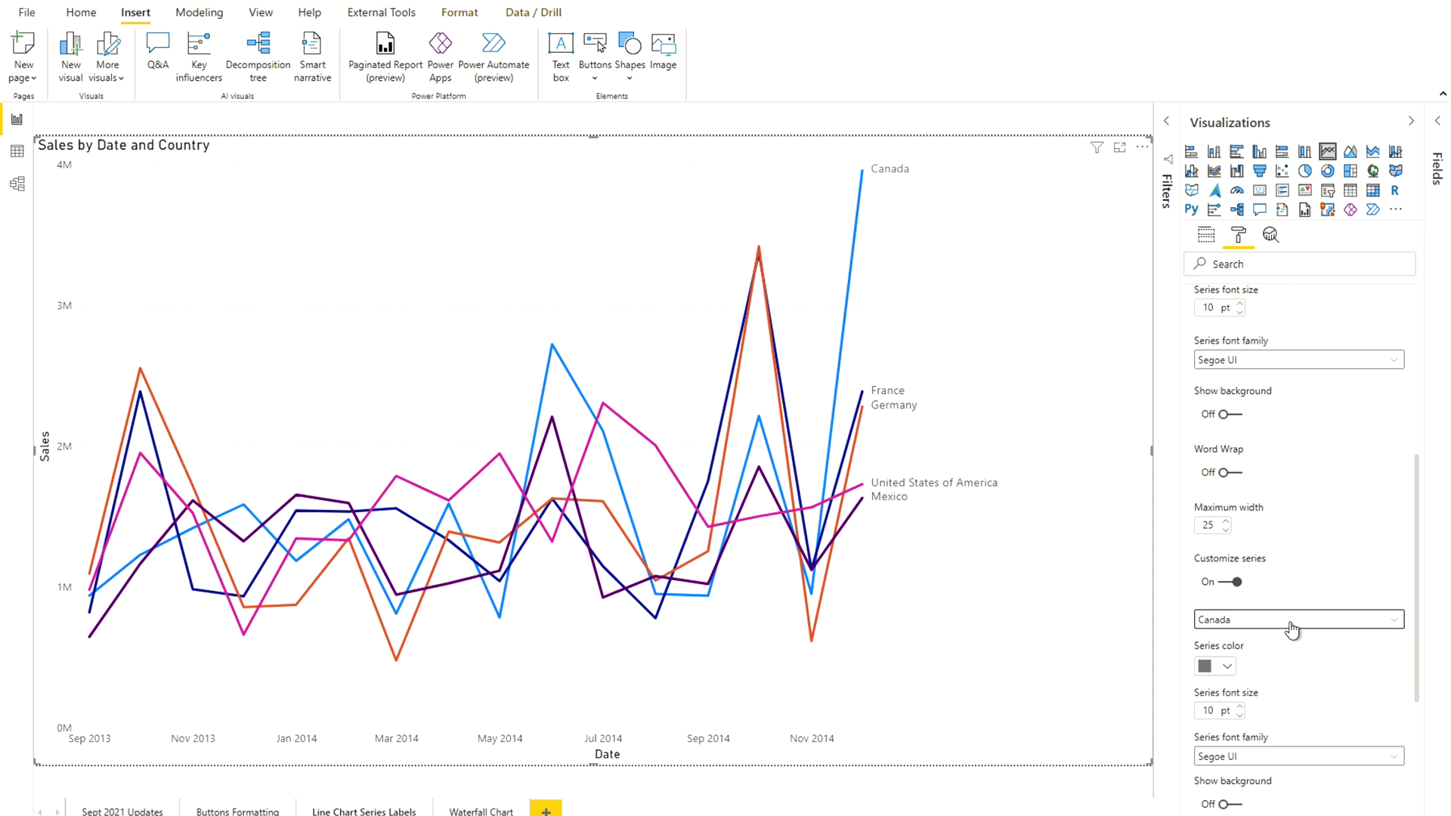
{"action": "left_click", "coordinate": [1249, 675]}
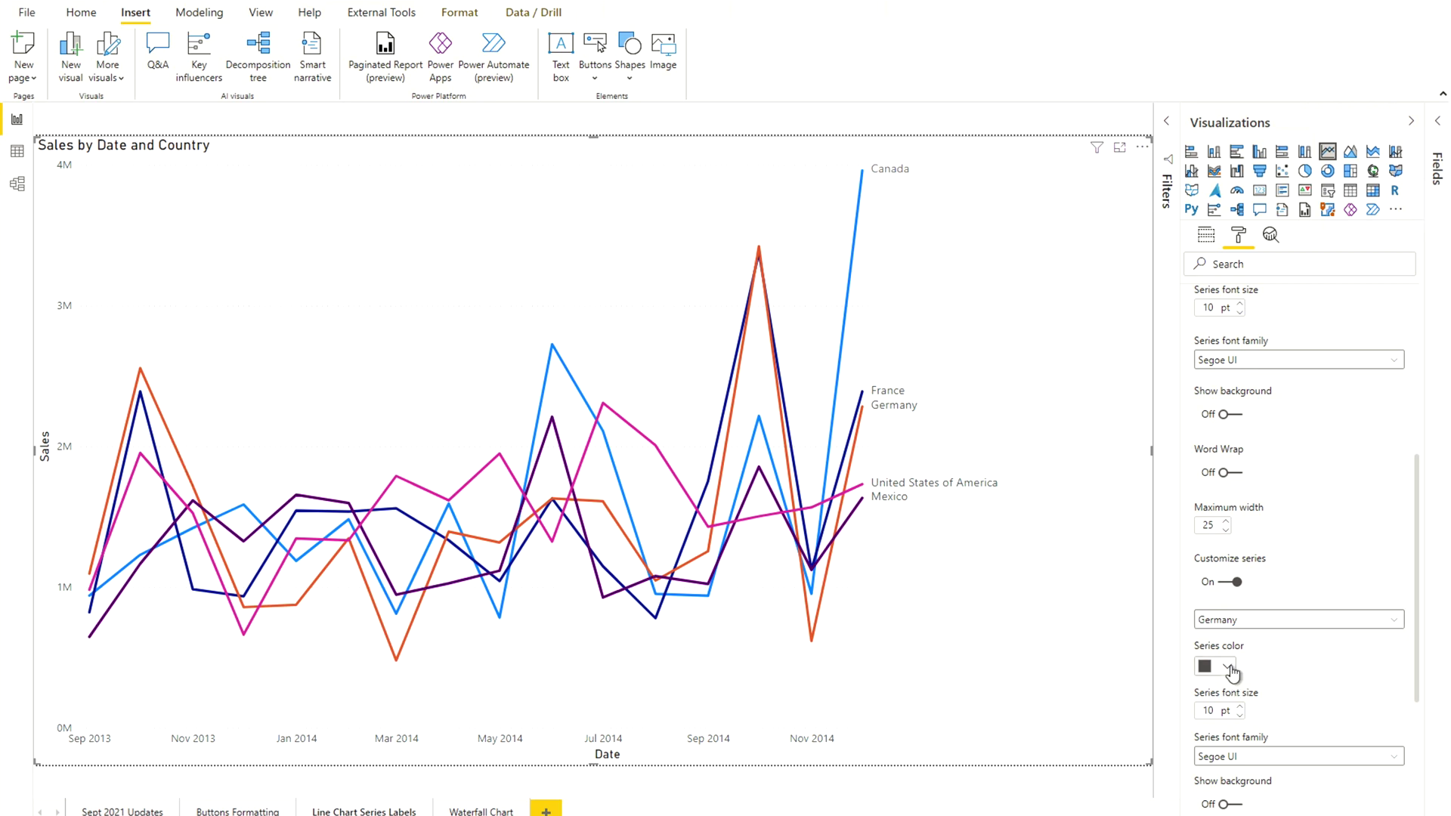
{"action": "left_click", "coordinate": [1228, 668]}
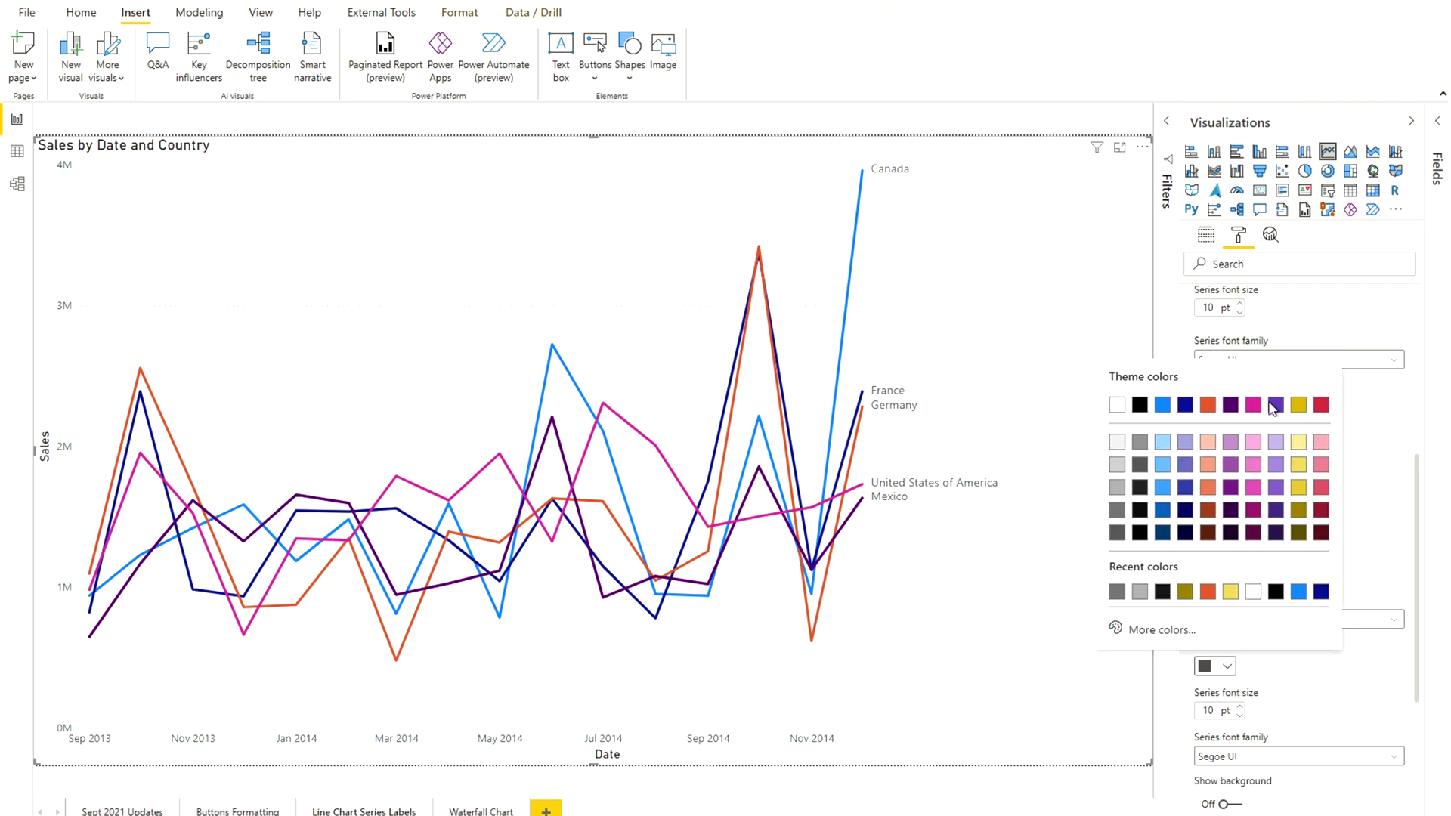
{"action": "left_click", "coordinate": [1208, 406]}
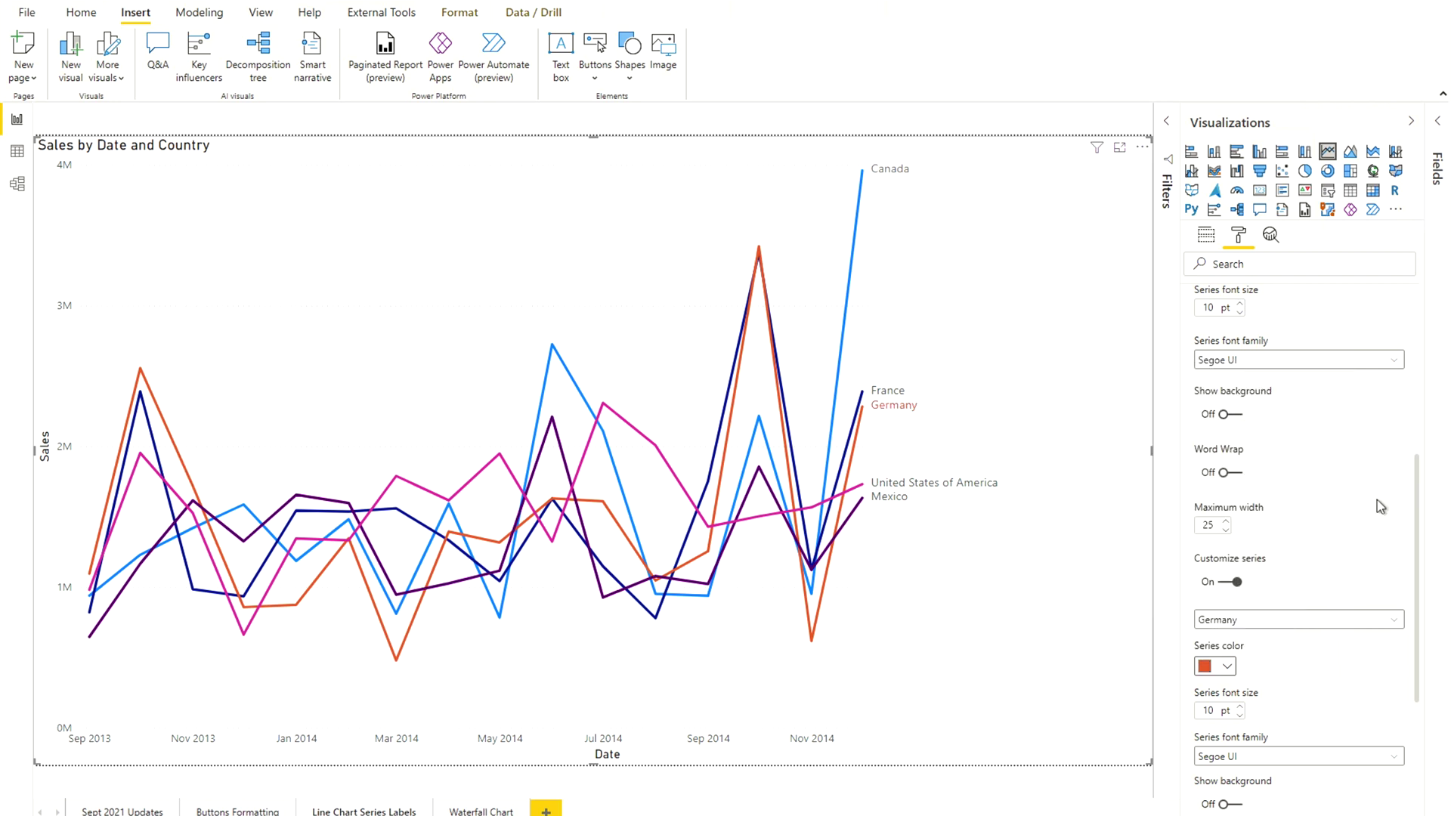
Step: Toggle the line chart's series labels off and back on
{"action": "left_click_drag", "start_coordinate": [1422, 505], "coordinate": [1426, 378]}
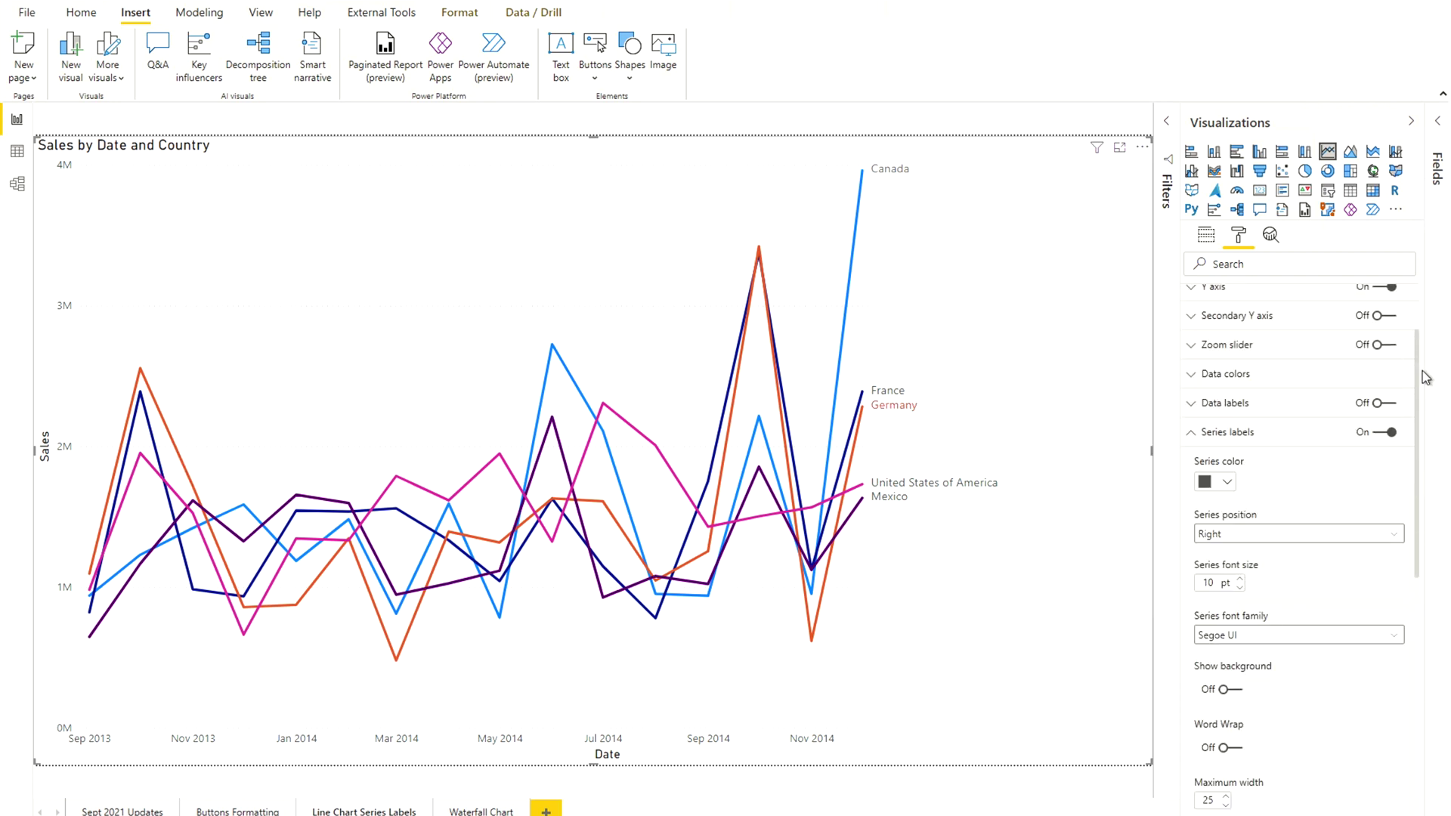
{"action": "left_click", "coordinate": [1386, 437]}
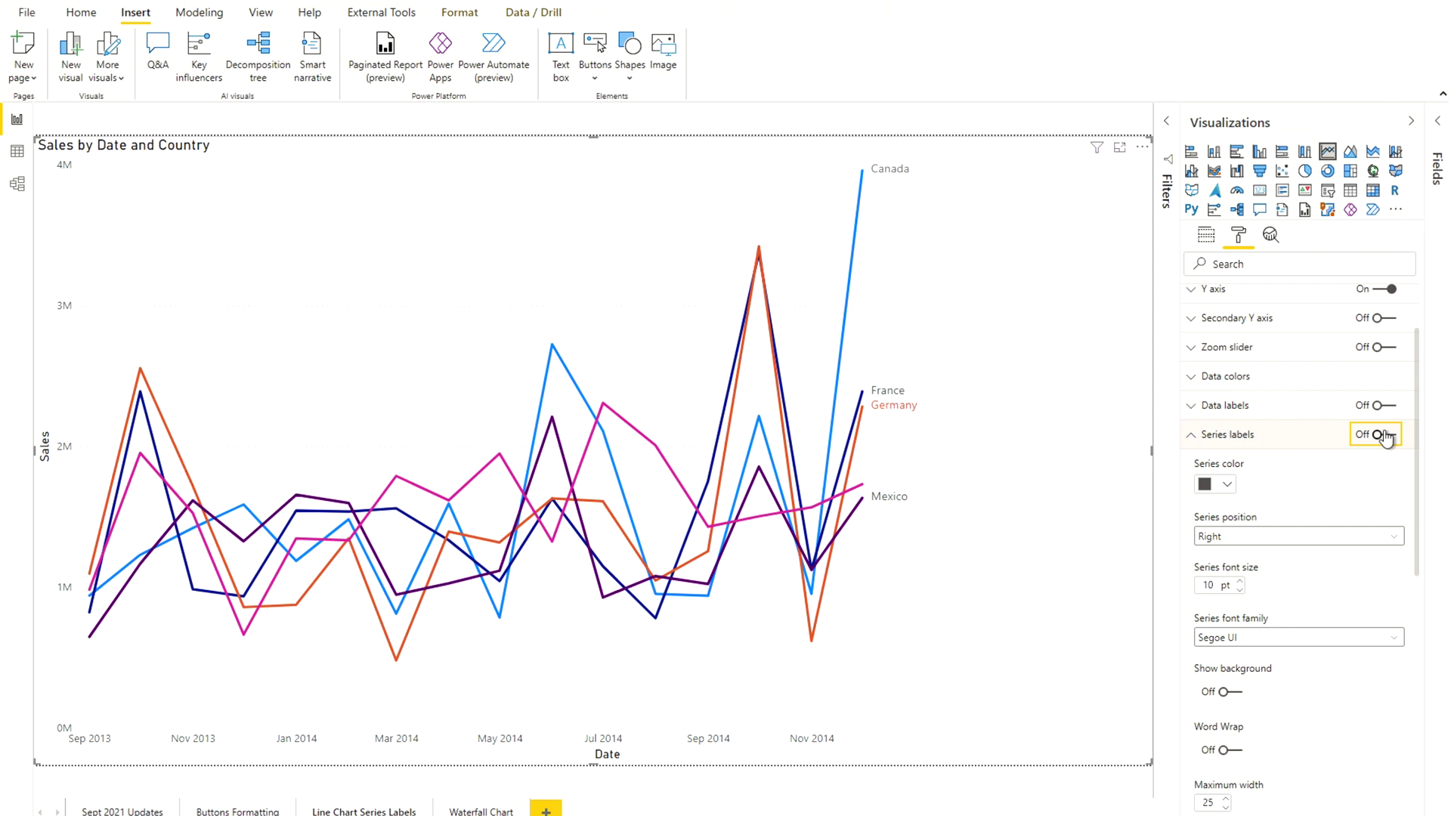
{"action": "left_click", "coordinate": [1385, 436]}
Step: Turn off Customize series in the line chart's series label settings
{"action": "left_click_drag", "start_coordinate": [1418, 503], "coordinate": [1417, 676]}
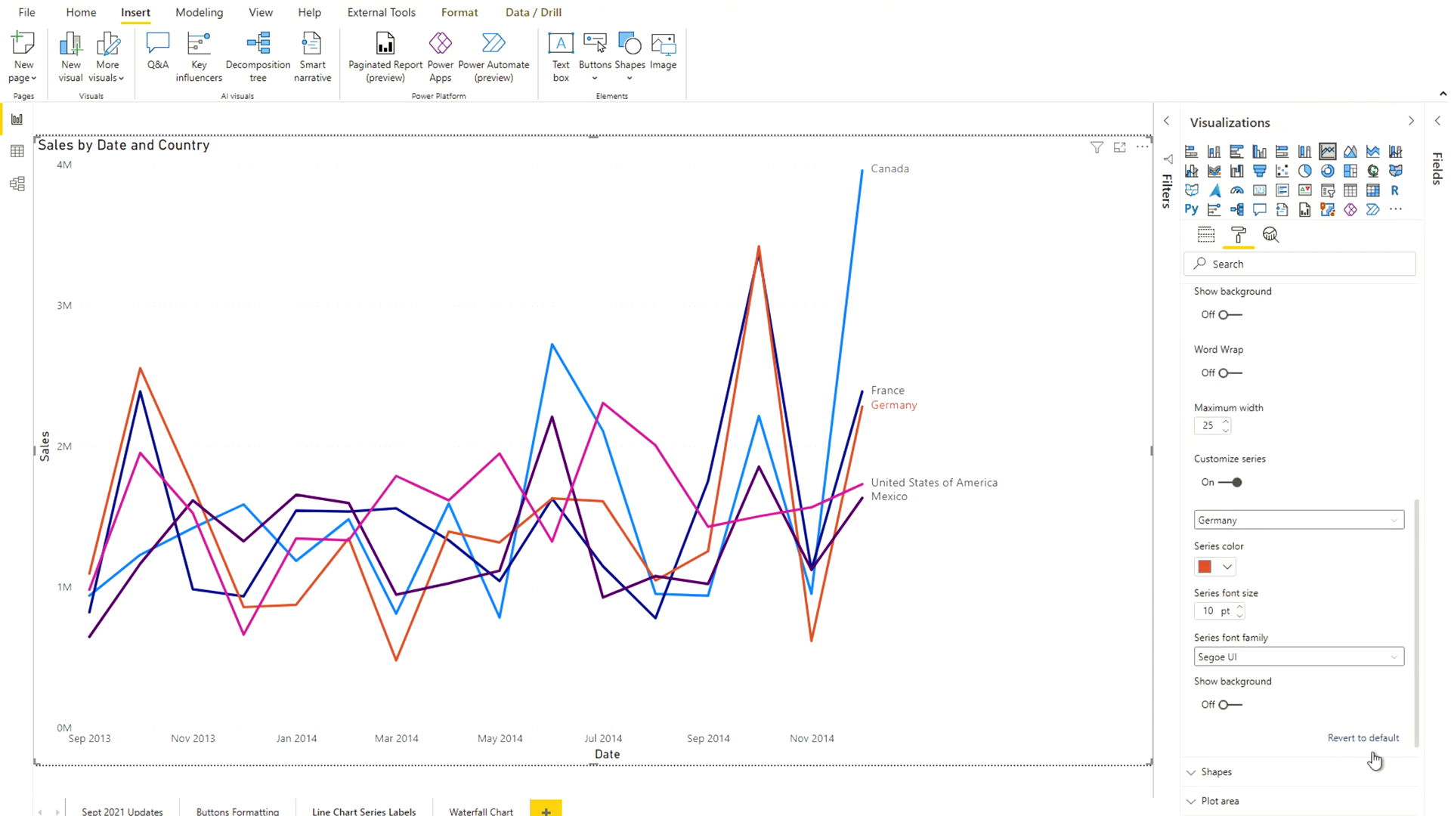
{"action": "left_click", "coordinate": [1232, 484]}
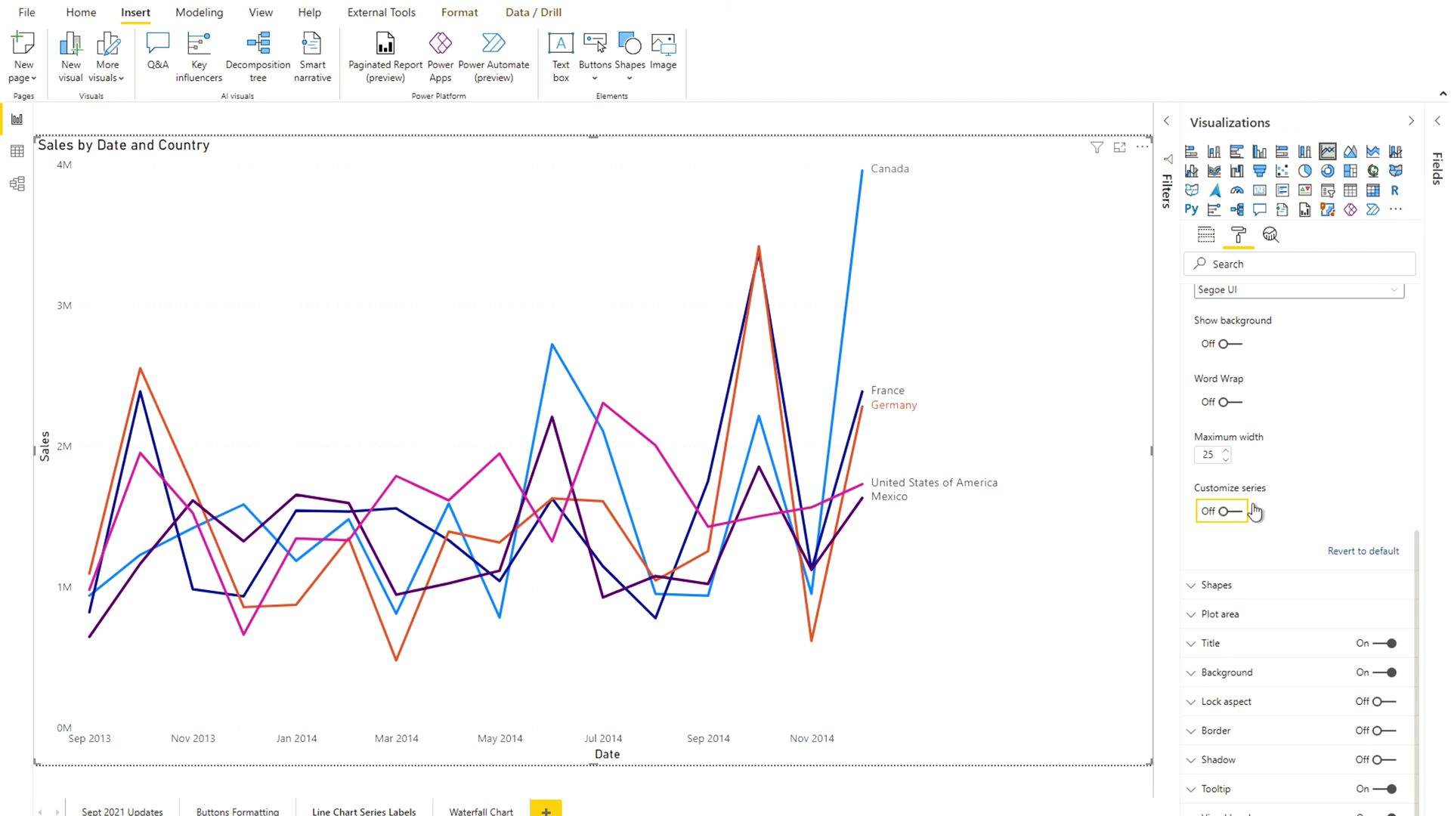
{"action": "left_click_drag", "start_coordinate": [1417, 568], "coordinate": [1401, 420]}
{"action": "left_click", "coordinate": [1389, 346]}
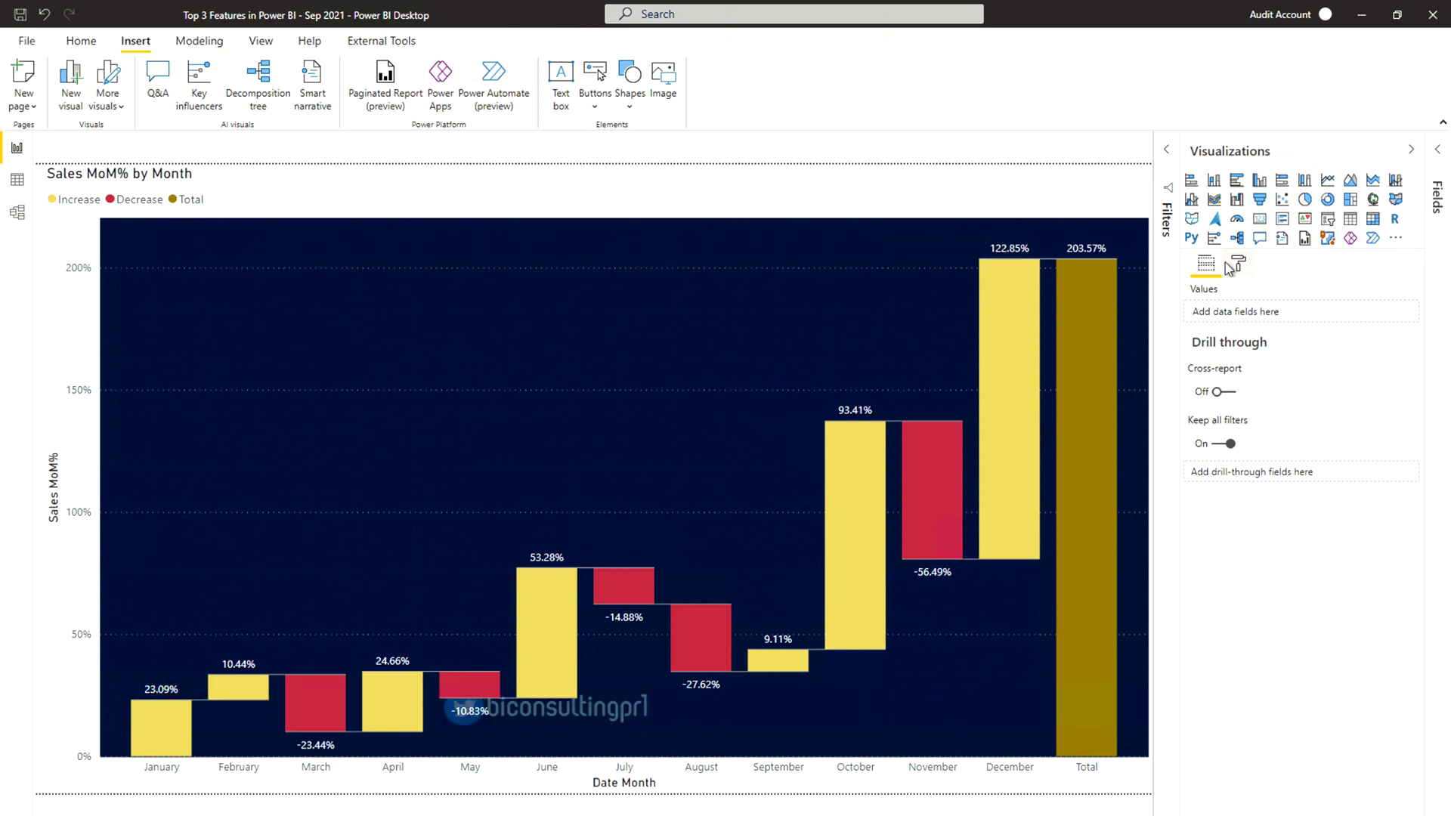
Step: Search the Sales MoM% by Month waterfall chart's format options for total, turn off Show total, and collapse the visualization settings
{"action": "left_click", "coordinate": [832, 248]}
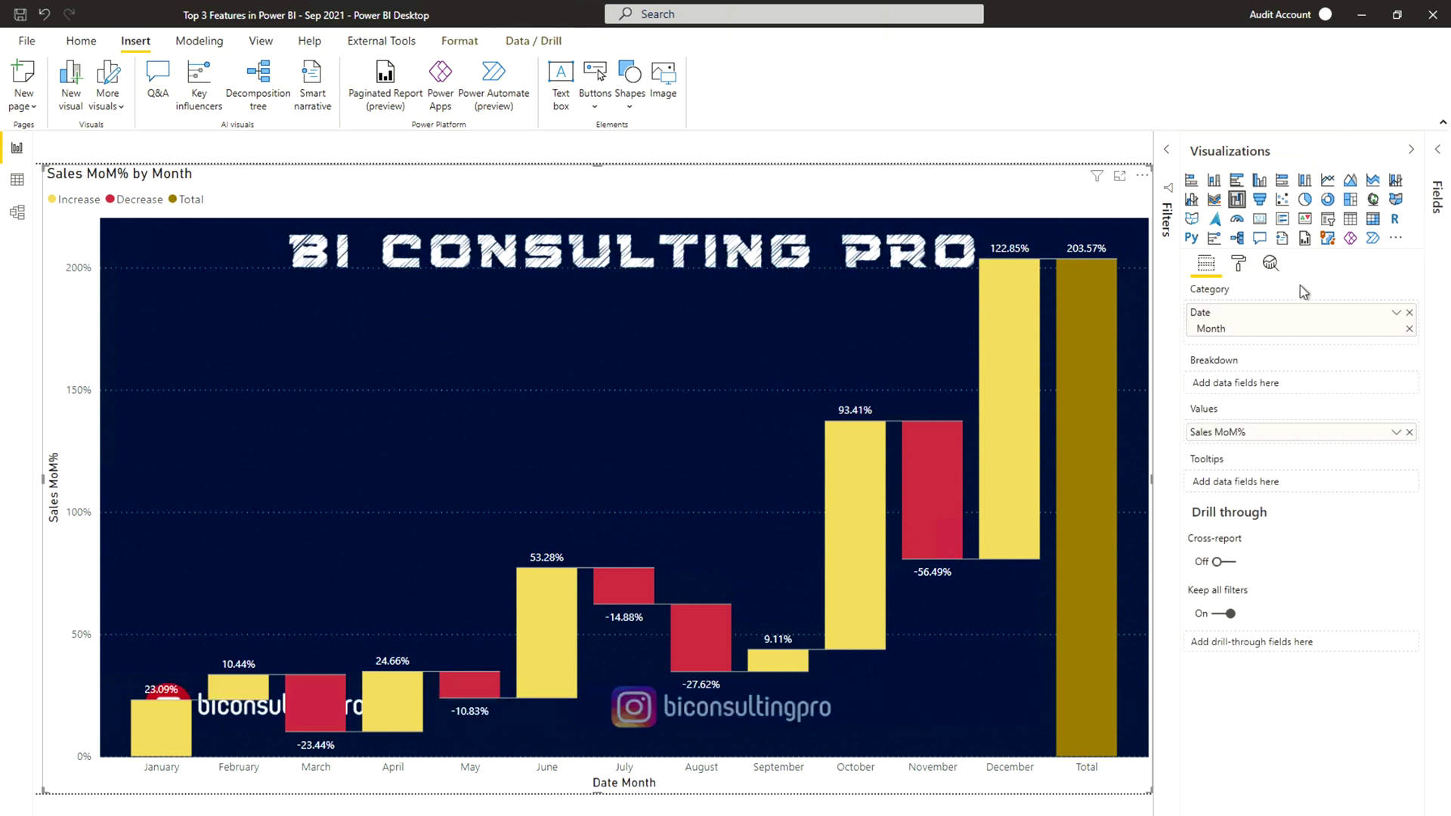
{"action": "left_click", "coordinate": [1237, 266]}
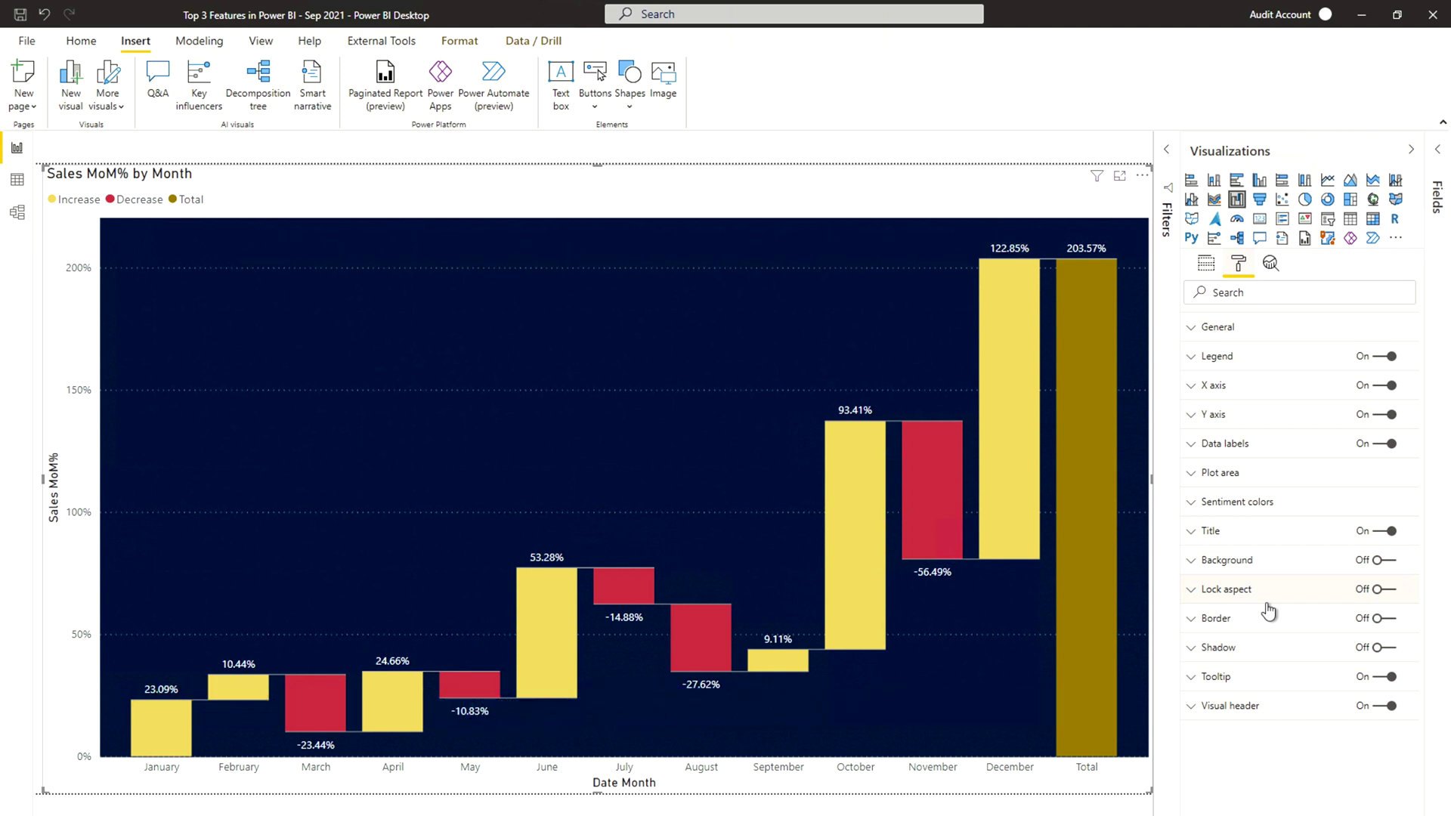
{"action": "left_click", "coordinate": [1269, 295]}
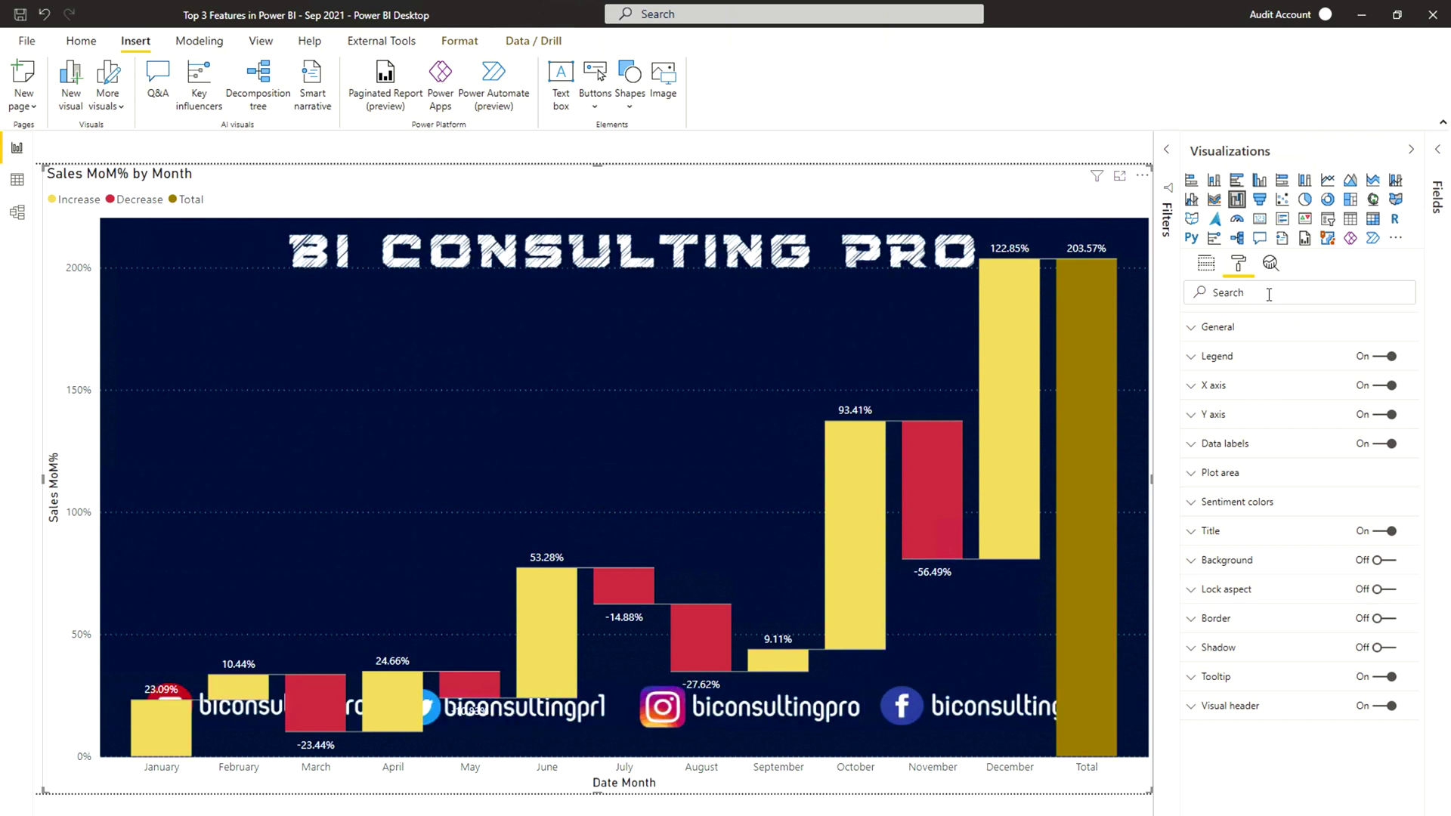
{"action": "type", "text": "total"}
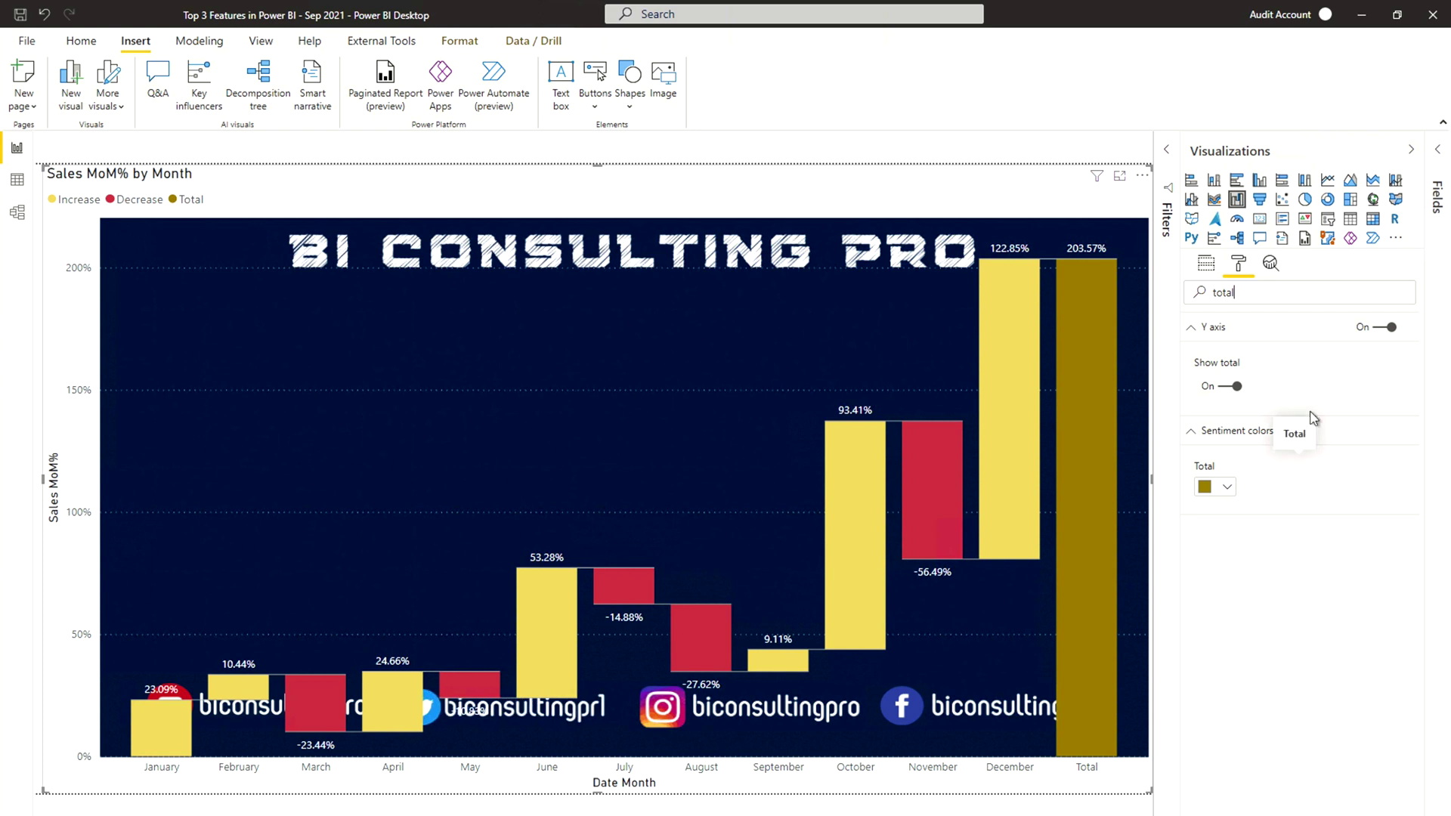
{"action": "left_click", "coordinate": [1234, 387]}
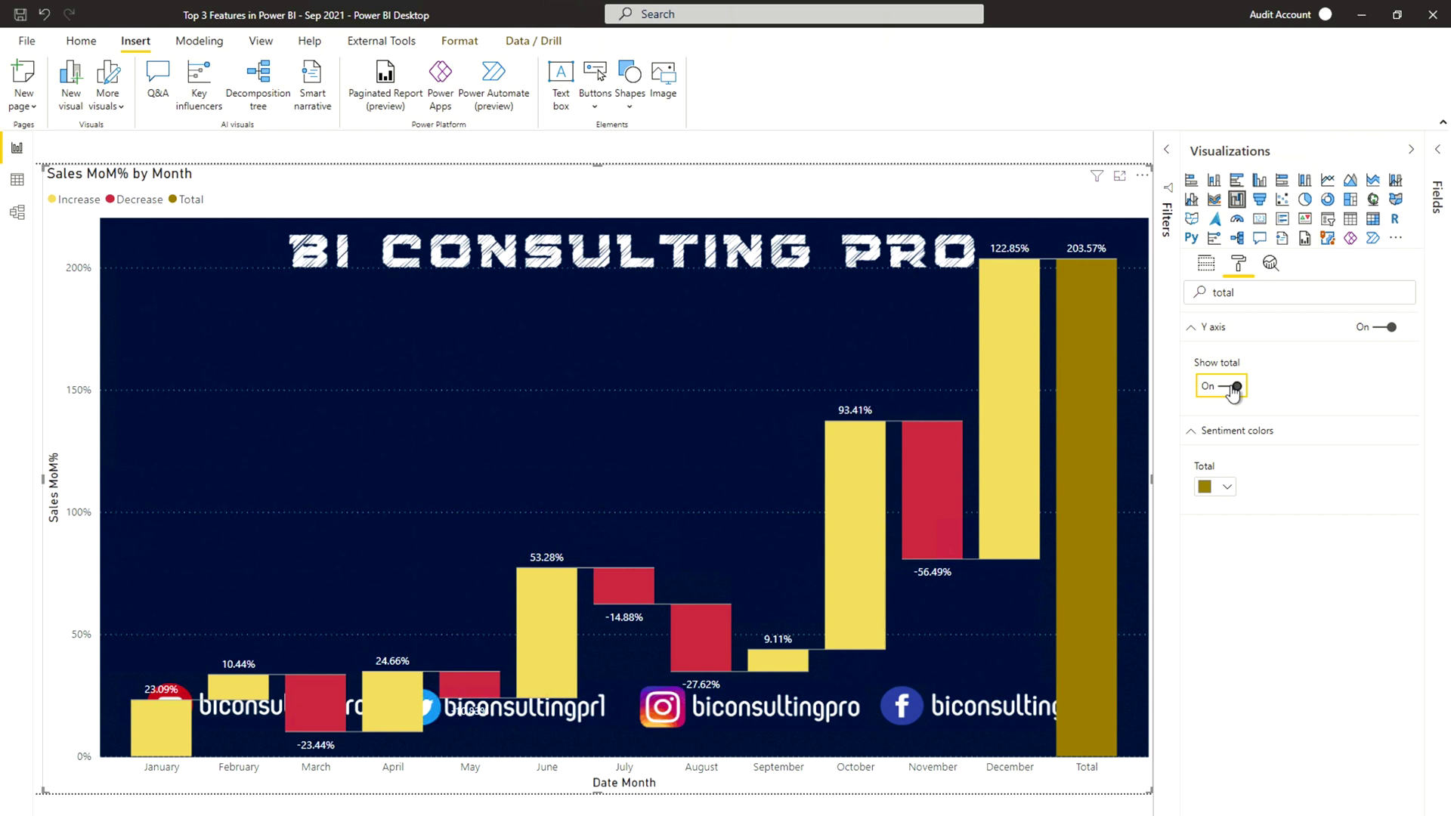
{"action": "left_click", "coordinate": [1234, 387]}
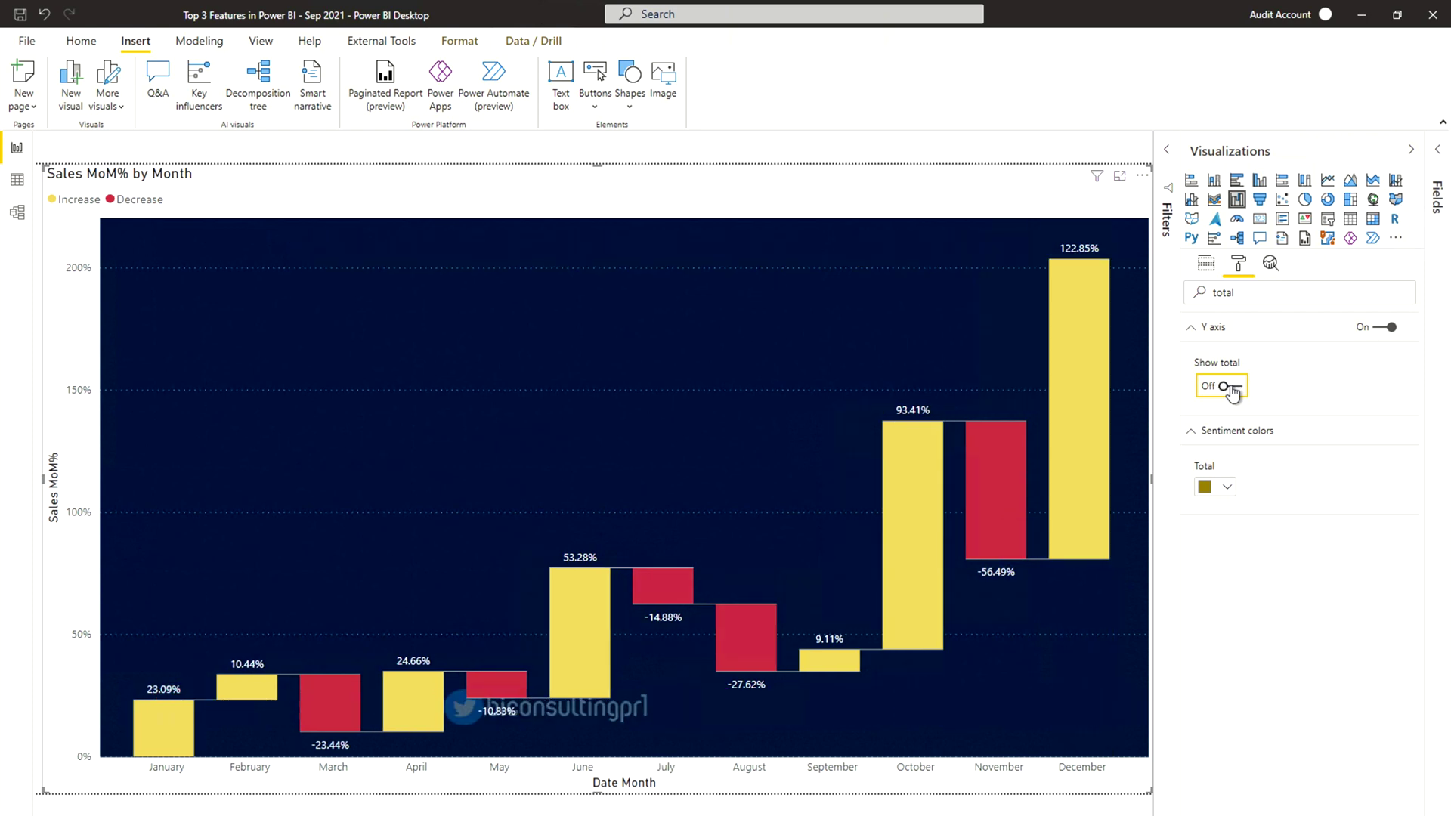
{"action": "left_click", "coordinate": [1411, 149]}
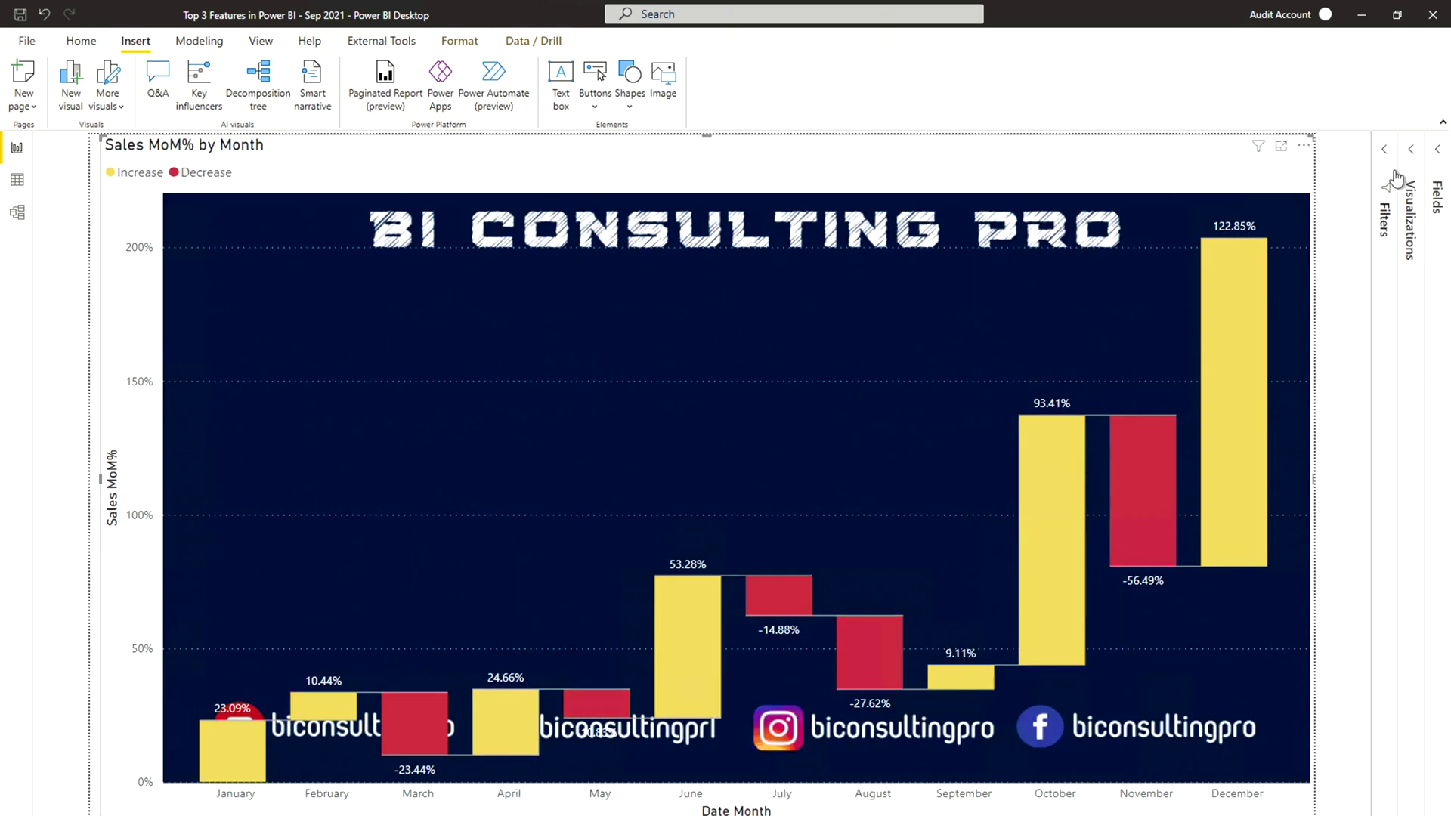
{"action": "left_click", "coordinate": [1333, 243]}
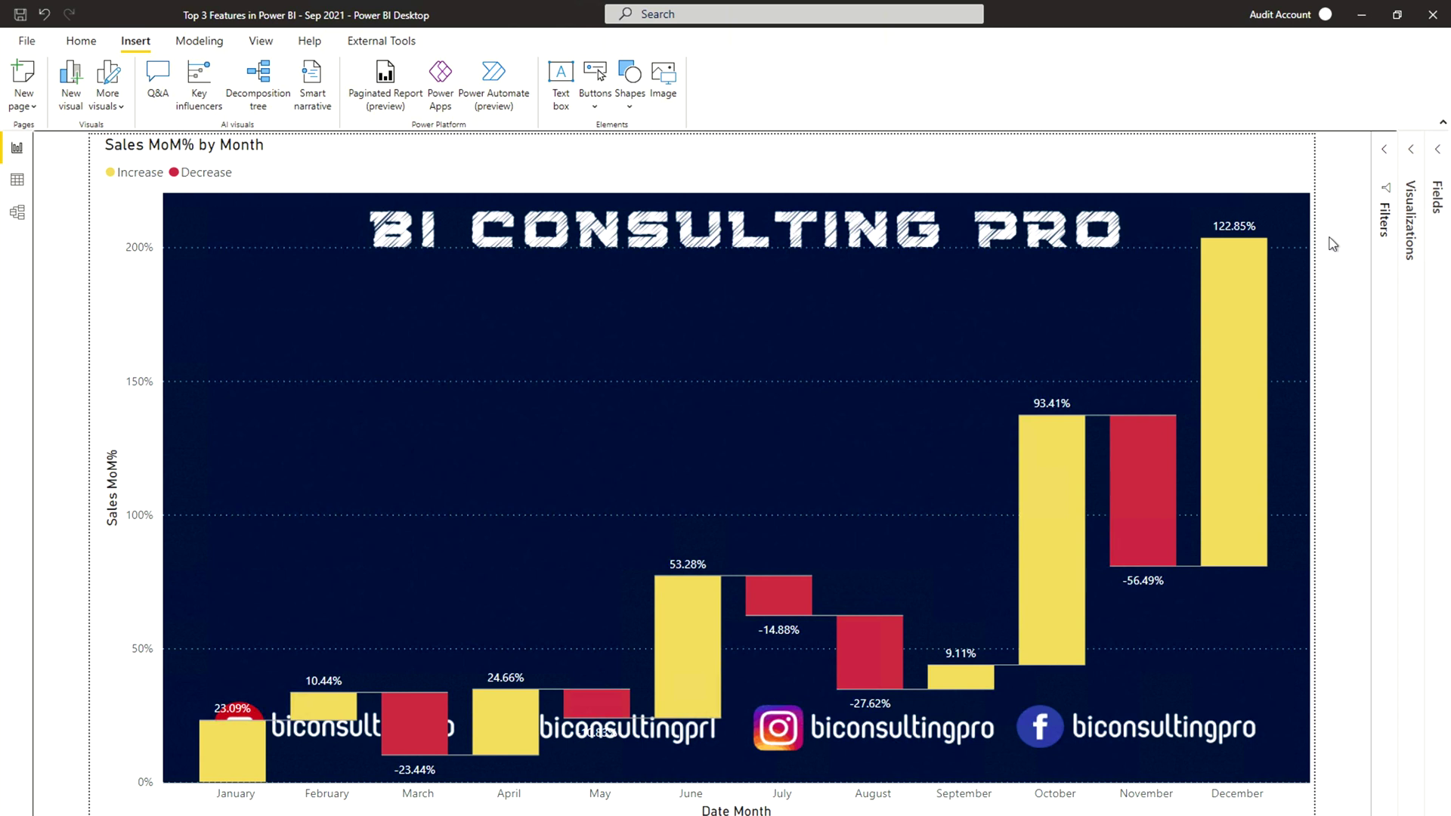